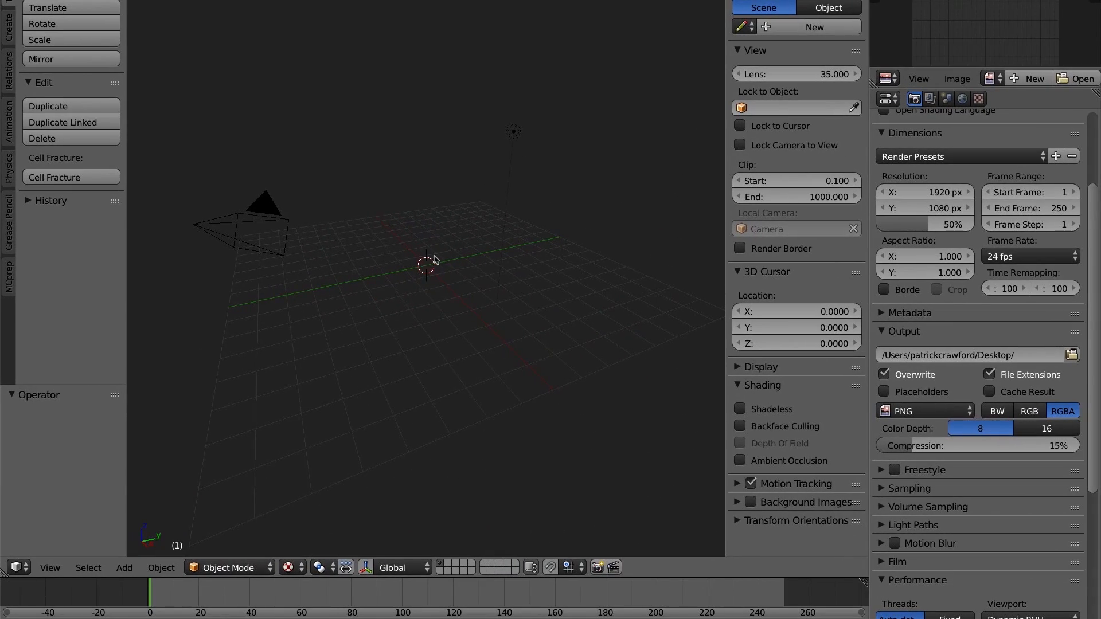
Install the add-on file pose-tools.py from the pose-tools-master folder on the Desktop and enable PoseTools
{"action": "left_click", "coordinate": [434, 259]}
{"action": "key", "text": "ctrl+alt+u"}
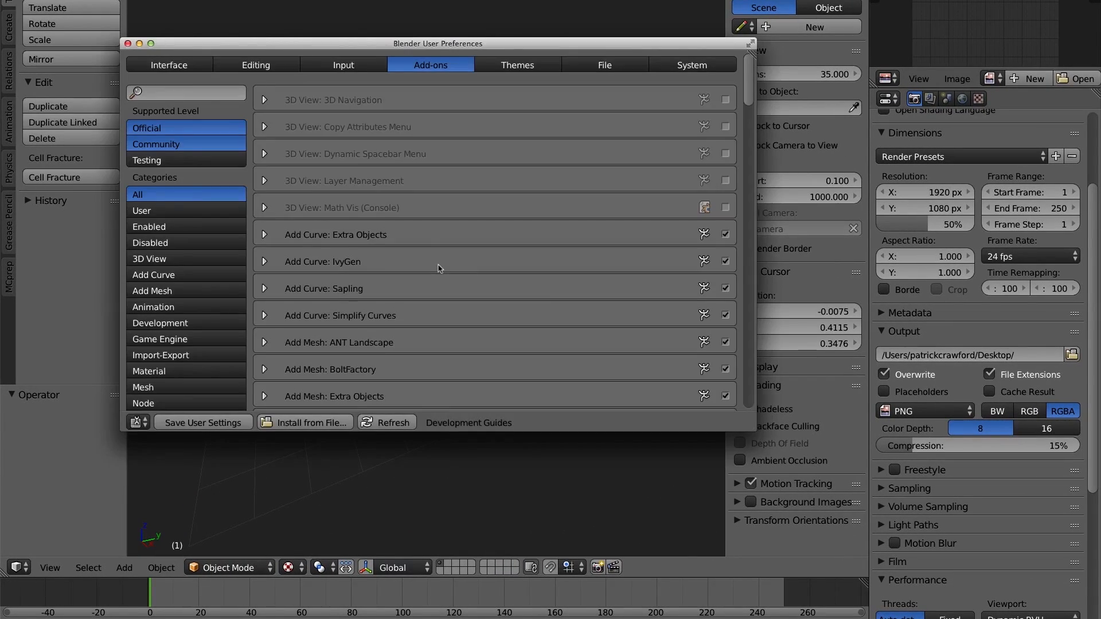
{"action": "left_click", "coordinate": [310, 423]}
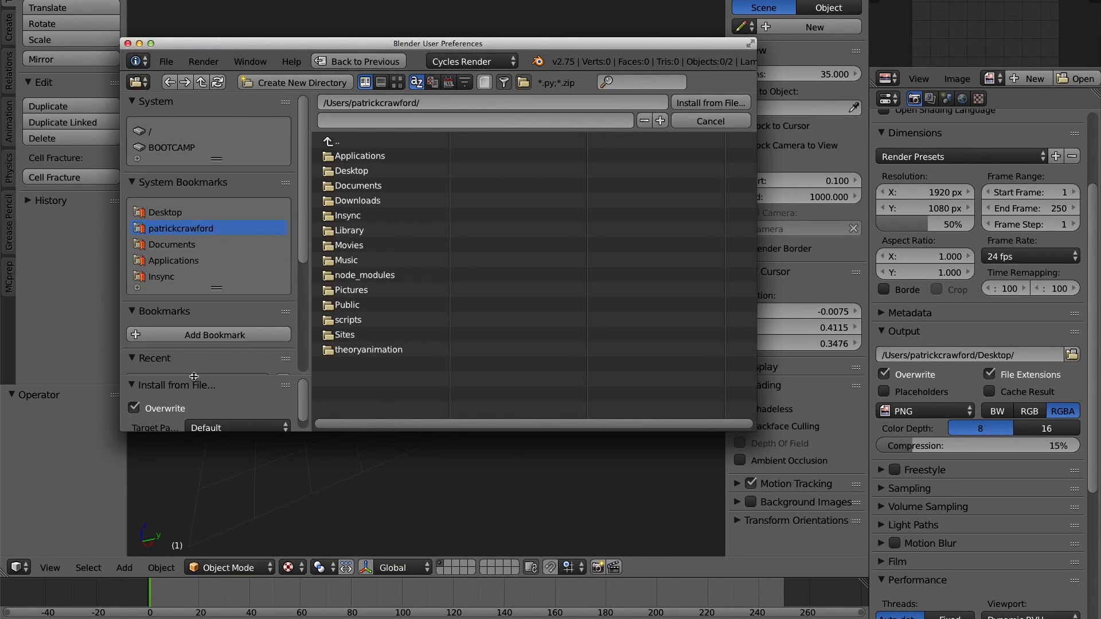
{"action": "left_click", "coordinate": [155, 212]}
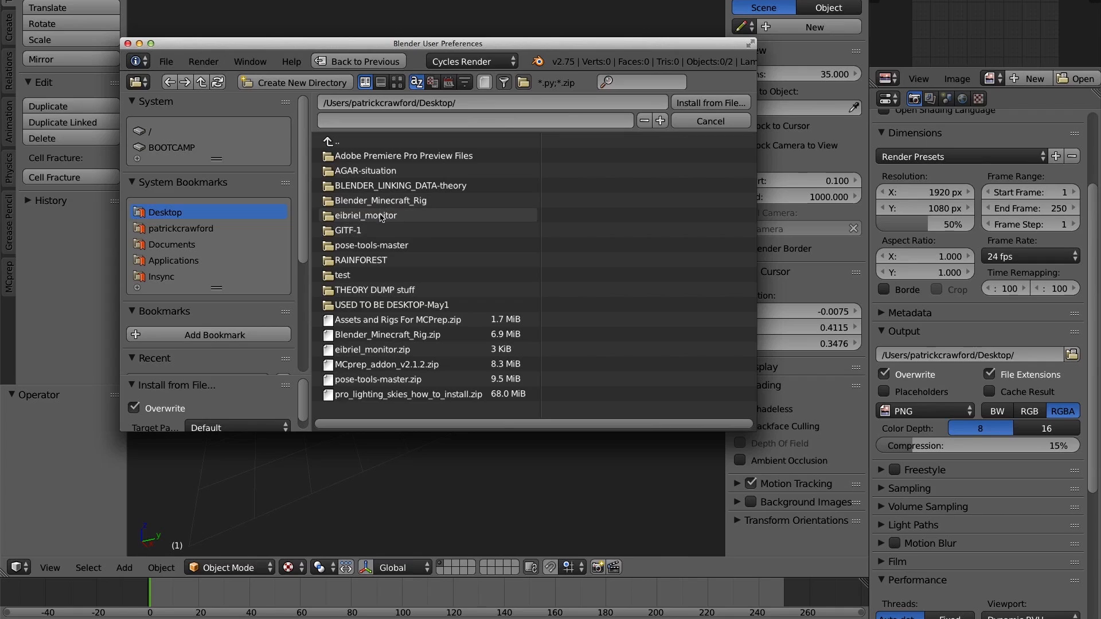
{"action": "left_click", "coordinate": [372, 245]}
{"action": "left_click", "coordinate": [349, 160]}
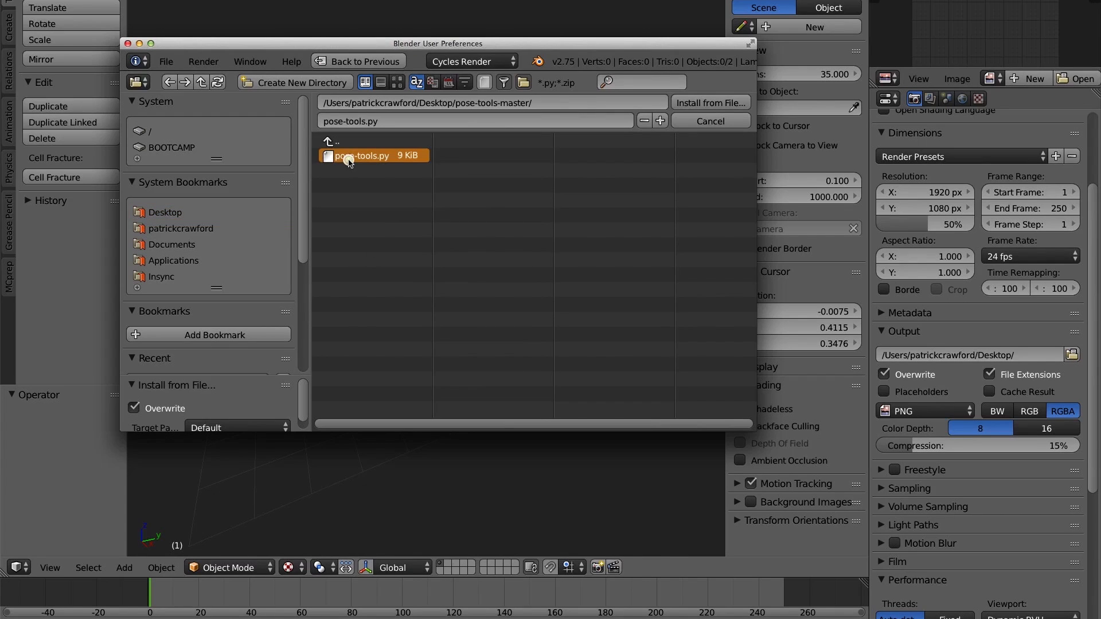
{"action": "left_click", "coordinate": [710, 102]}
{"action": "left_click", "coordinate": [725, 100]}
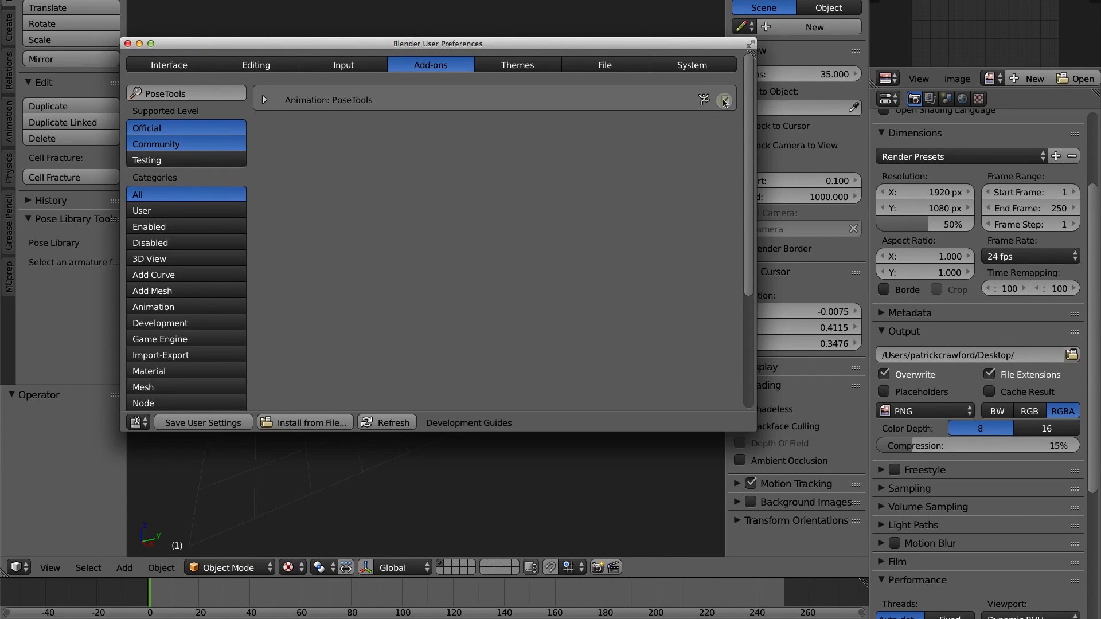
{"action": "left_click", "coordinate": [128, 44]}
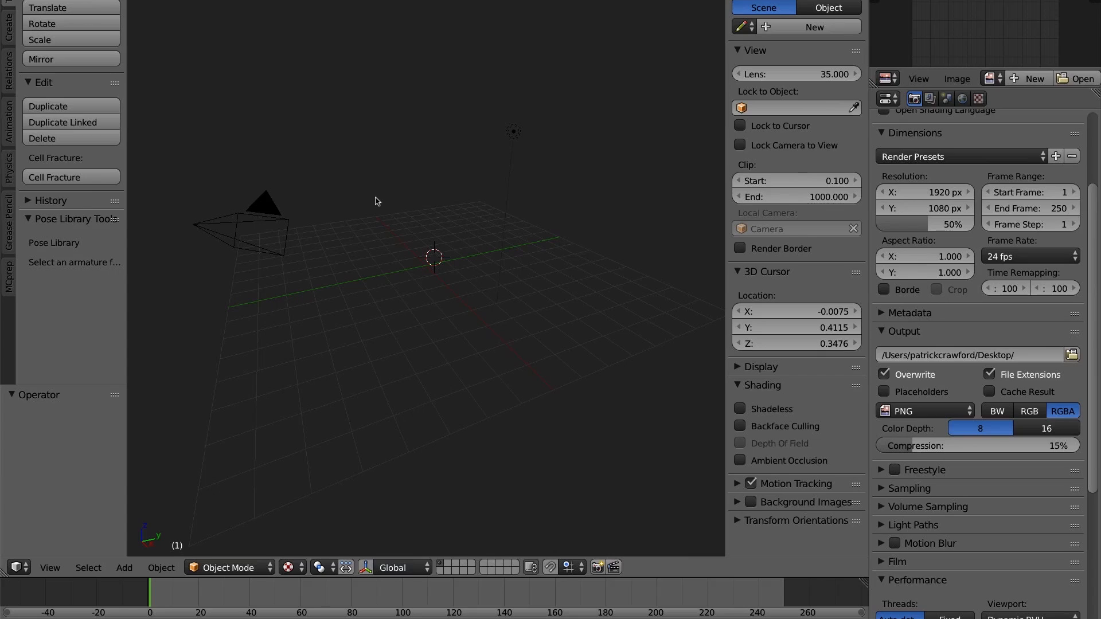
Spawn the Steve player mob with MCprep at the 3D cursor, with Clear Pose turned off
{"action": "left_click", "coordinate": [9, 281]}
{"action": "scroll", "coordinate": [48, 268], "scroll_direction": "down", "scroll_amount": 10}
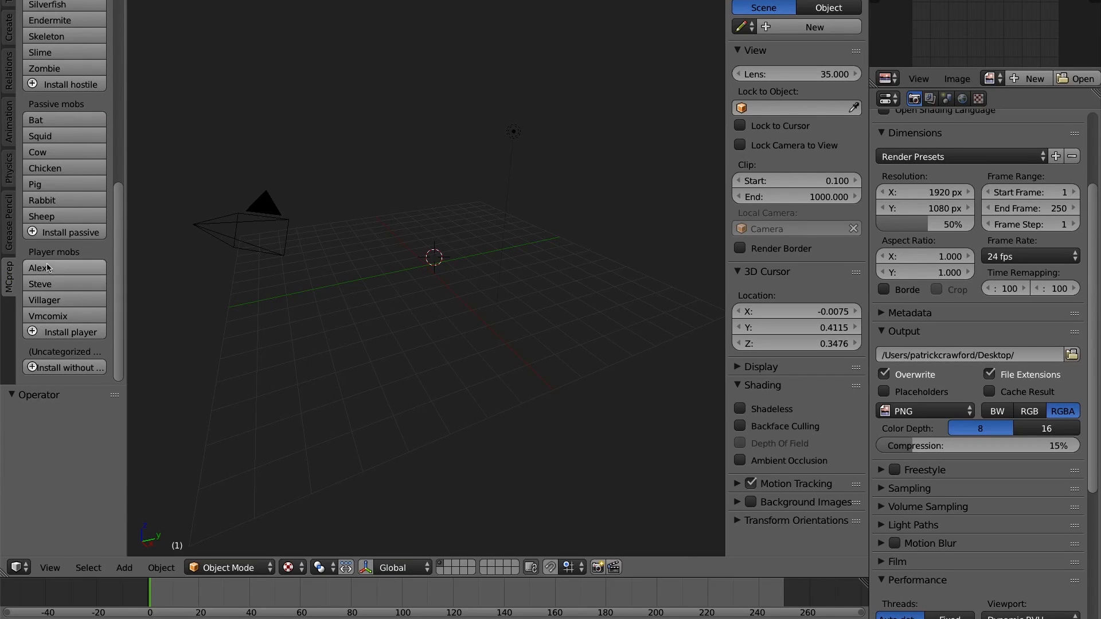
{"action": "left_click", "coordinate": [44, 283]}
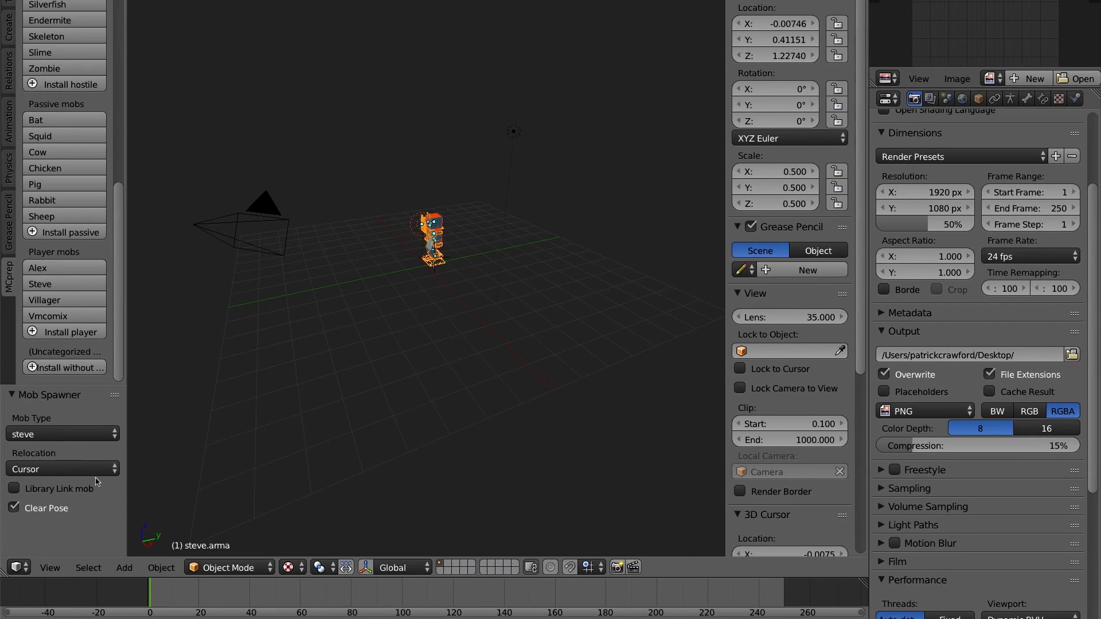
{"action": "left_click", "coordinate": [14, 506]}
Select Steve's main armature and switch it to Pose Mode
{"action": "scroll", "coordinate": [363, 234], "scroll_direction": "up", "scroll_amount": 5}
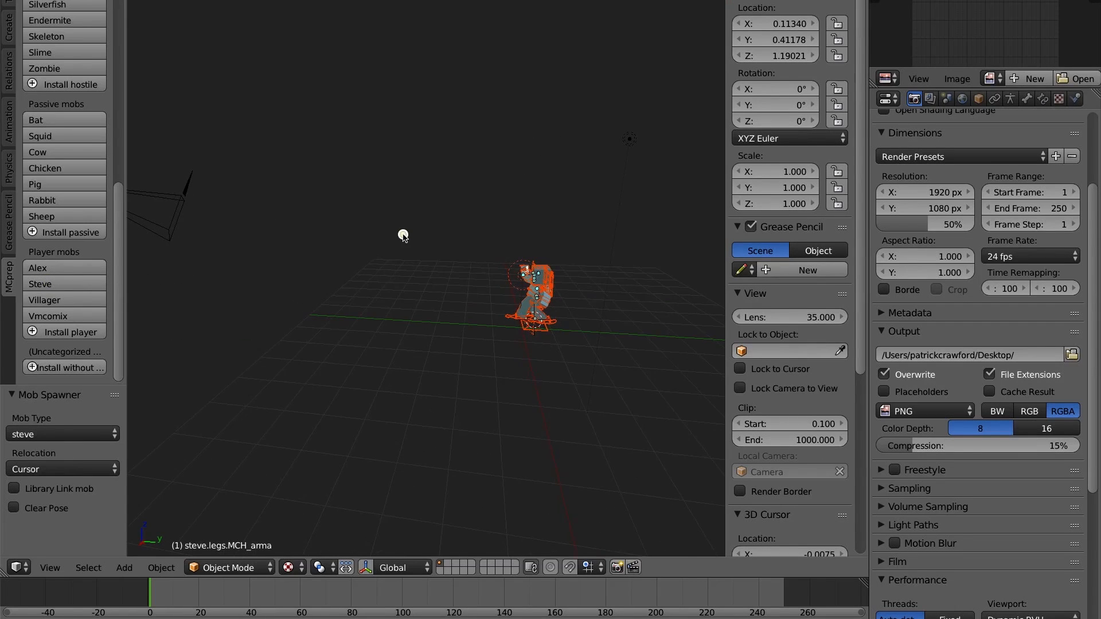
{"action": "middle_click_drag", "start_coordinate": [558, 328], "coordinate": [549, 266]}
{"action": "right_click", "coordinate": [449, 332]}
{"action": "key", "text": "ctrl+Tab"}
{"action": "scroll", "coordinate": [549, 267], "scroll_direction": "up", "scroll_amount": 6}
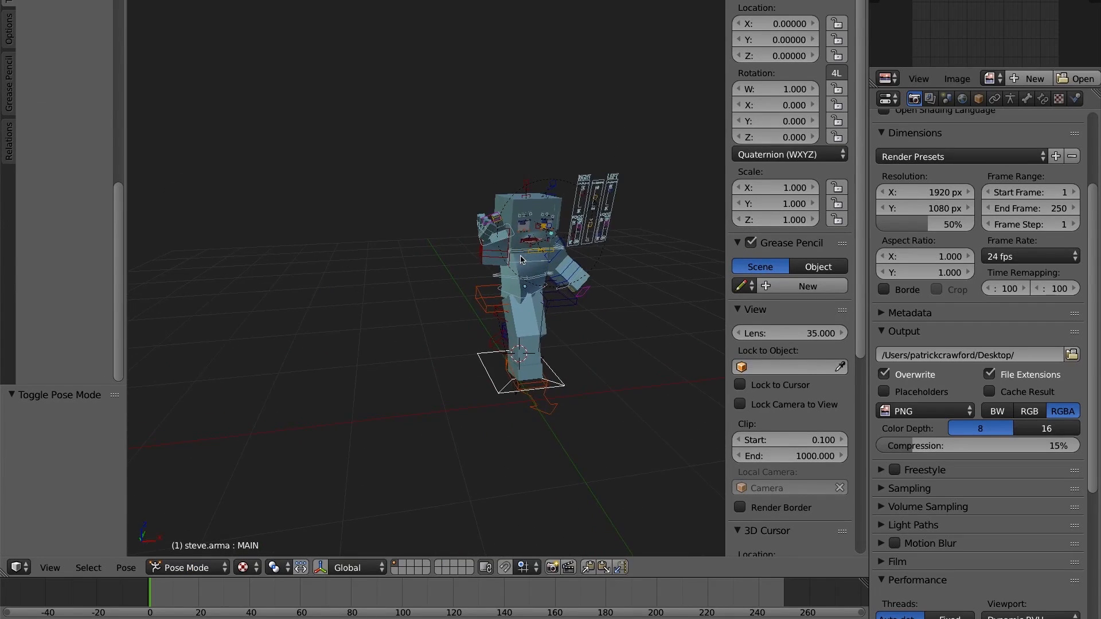
{"action": "scroll", "coordinate": [40, 15], "scroll_direction": "up", "scroll_amount": 5}
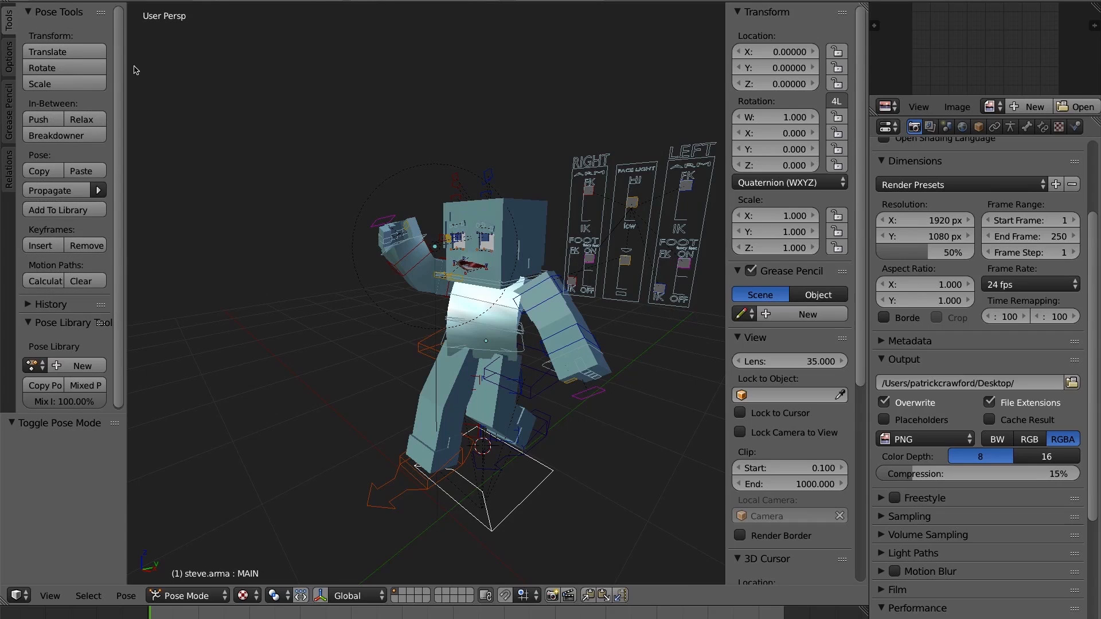
Widen the tool shelf and collapse its Pose Tools section so the Pose Library Tools have room
{"action": "left_click_drag", "start_coordinate": [126, 66], "coordinate": [270, 80]}
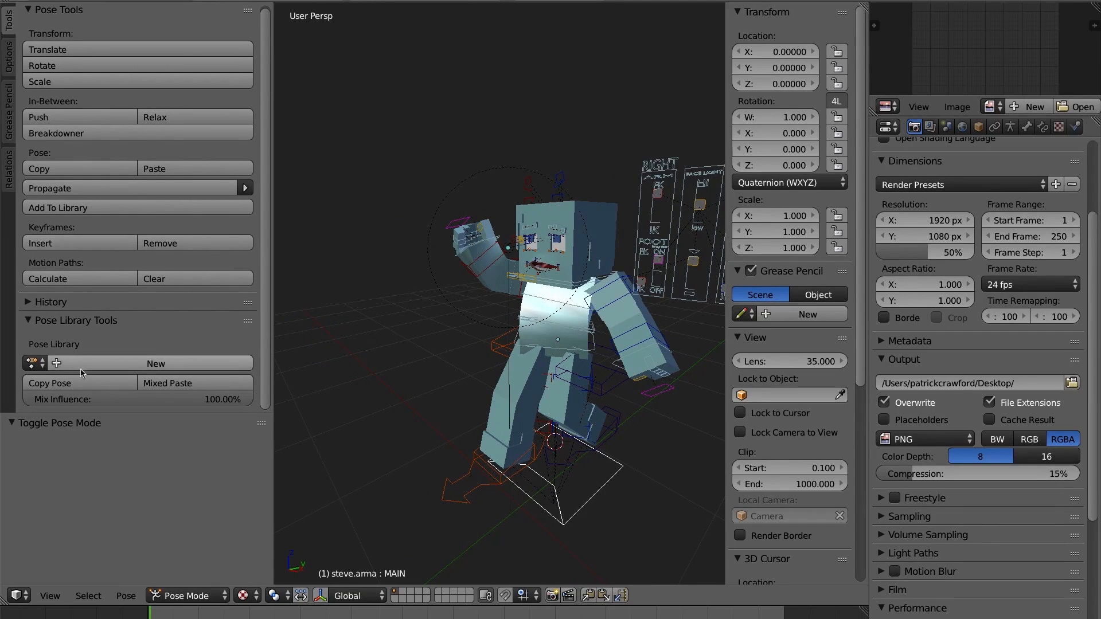
{"action": "left_click", "coordinate": [38, 11]}
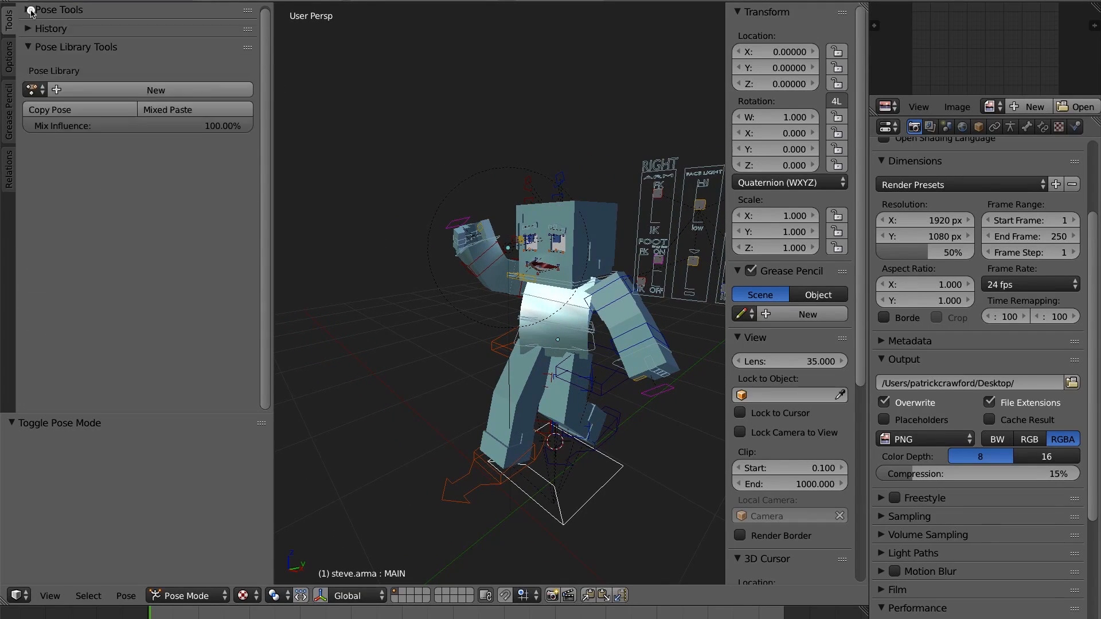
{"action": "middle_click_drag", "start_coordinate": [514, 318], "coordinate": [466, 312]}
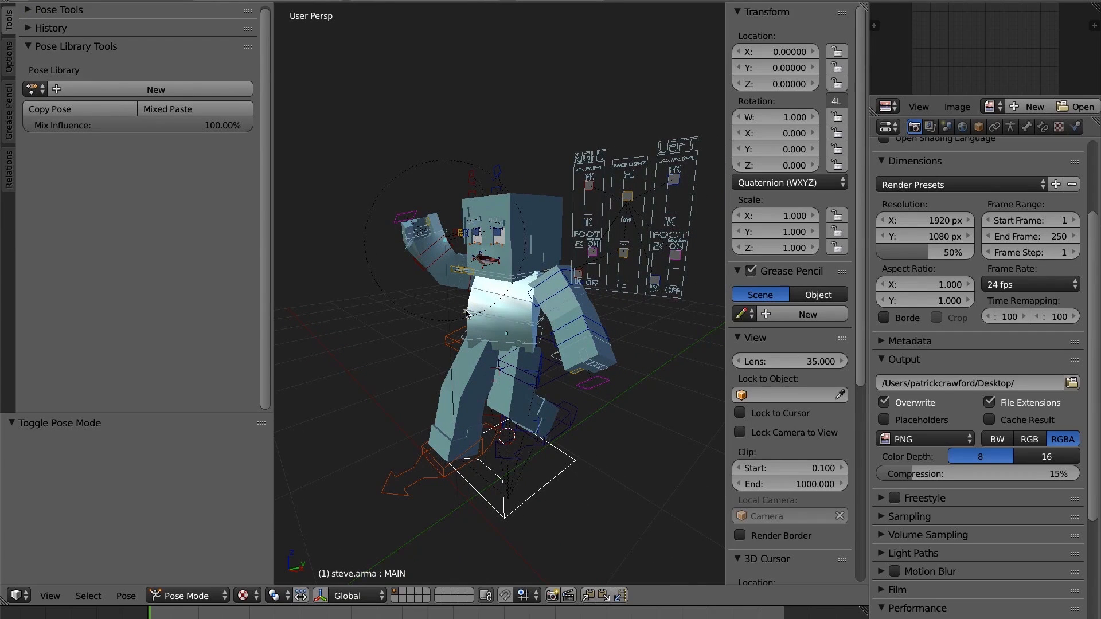
Select all of the rig's bones and create a new pose library for the armature
{"action": "key", "text": "a"}
{"action": "right_click", "coordinate": [468, 314]}
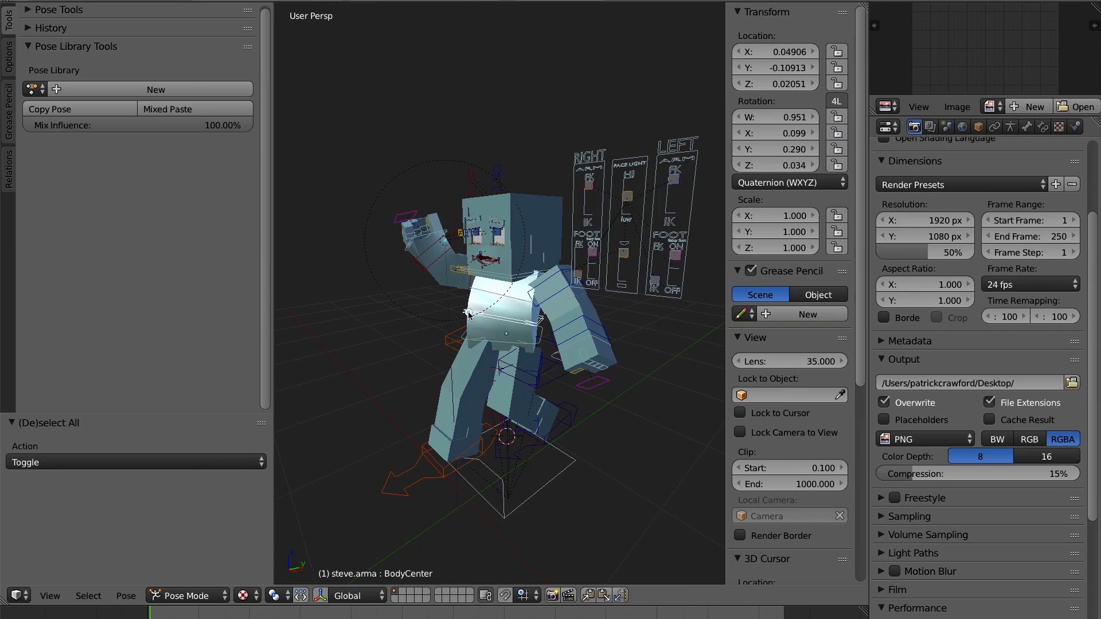
{"action": "key", "text": "a"}
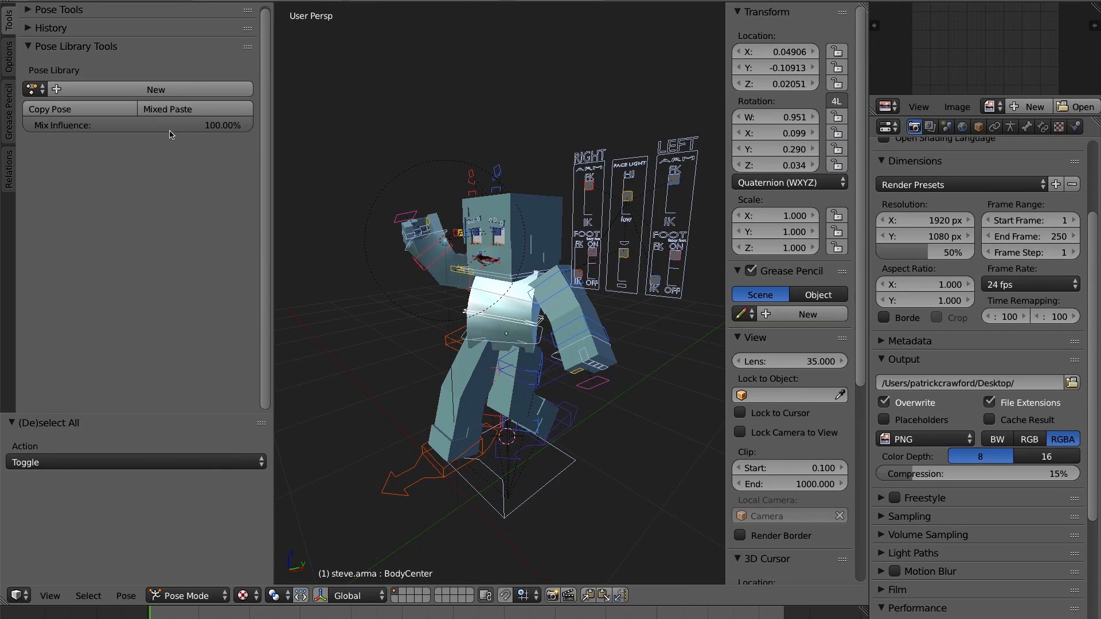
{"action": "left_click", "coordinate": [124, 90]}
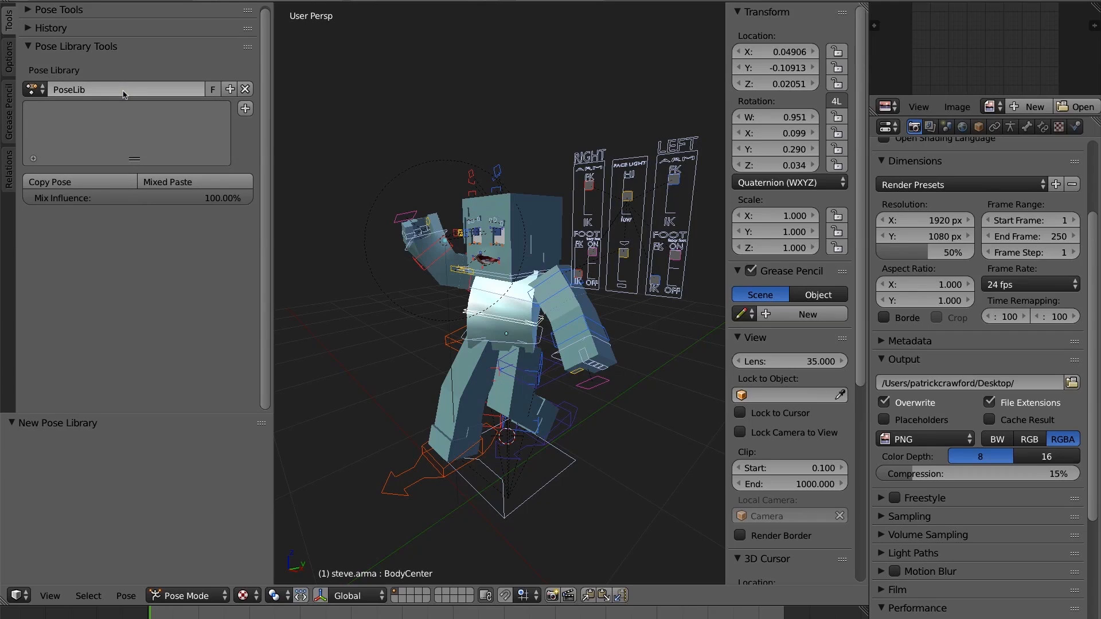
Add the current pose to the library as a new entry and name it Stance
{"action": "left_click", "coordinate": [244, 109]}
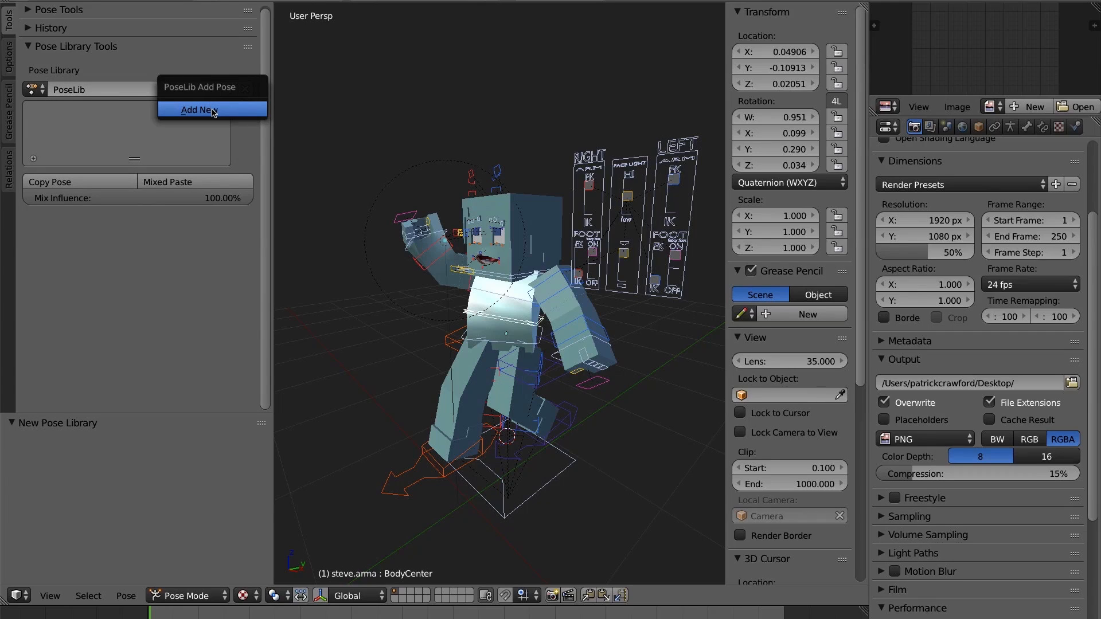
{"action": "left_click", "coordinate": [212, 109]}
{"action": "double_click", "coordinate": [45, 118]}
{"action": "type", "text": "Ptance"}
{"action": "key", "text": "Return"}
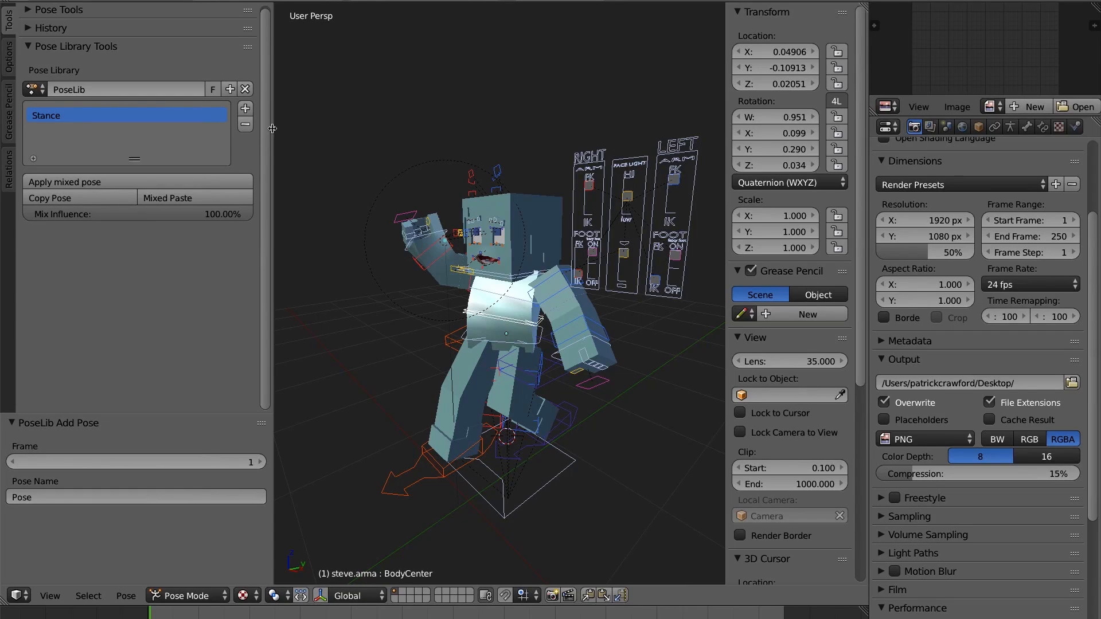
Clear the location and rotation of all bones, and raise the BodyCenter bone about 0.018 along Z
{"action": "key", "text": "alt+g"}
{"action": "key", "text": "alt+r"}
{"action": "key", "text": "a"}
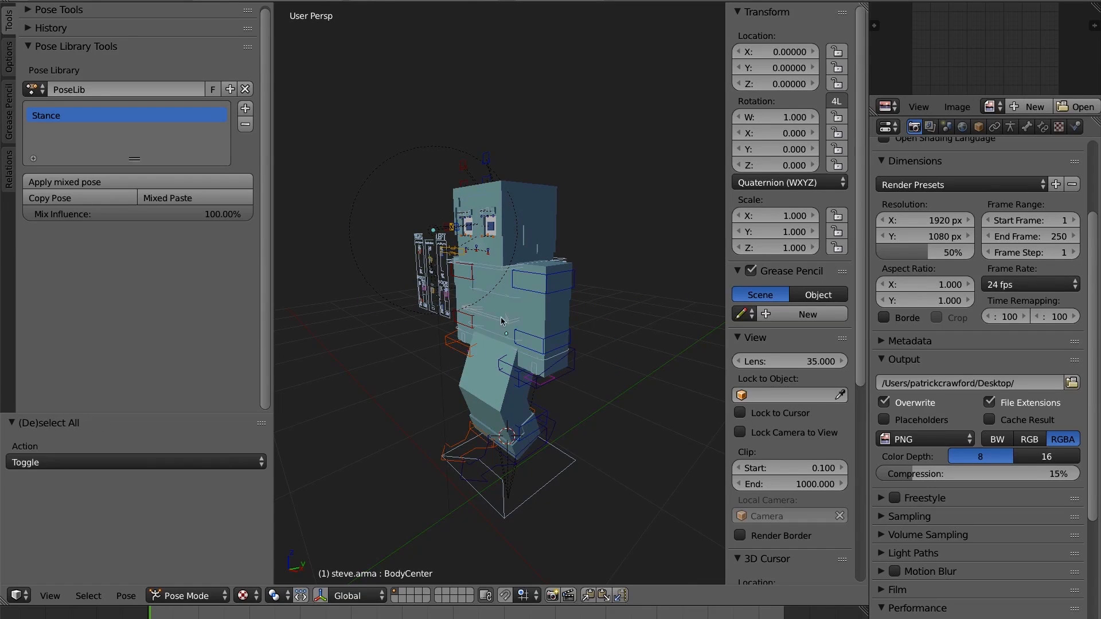
{"action": "key", "text": "g"}
{"action": "key", "text": "z"}
{"action": "left_click", "coordinate": [499, 315]}
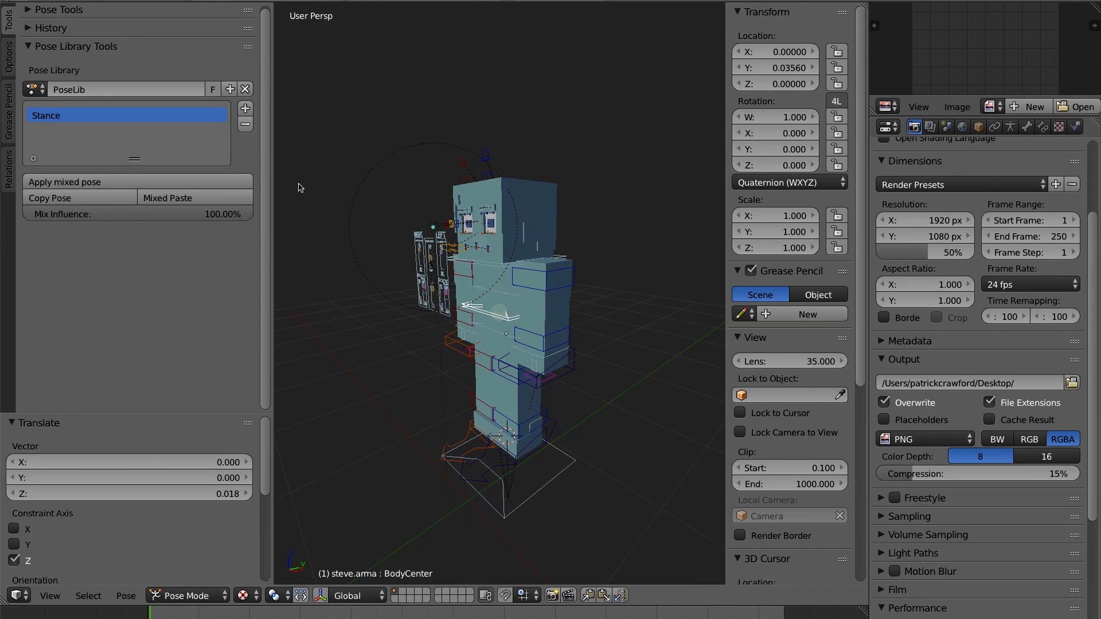
Add the straightened pose to the library as a new entry and name it Neutral
{"action": "left_click", "coordinate": [245, 108]}
{"action": "left_click", "coordinate": [243, 108]}
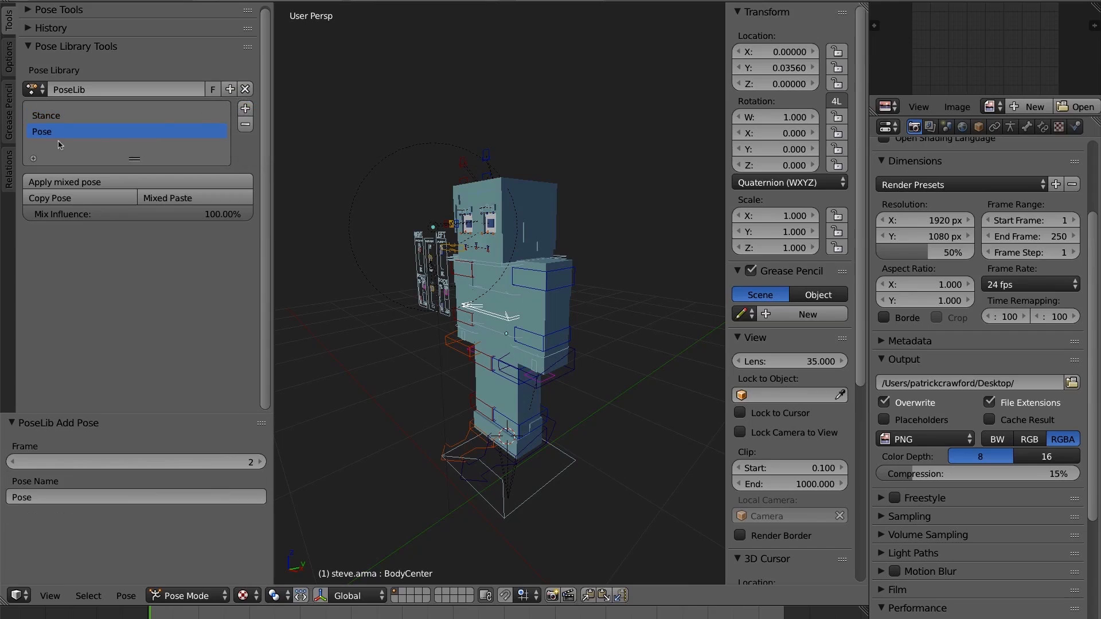
{"action": "double_click", "coordinate": [38, 132]}
{"action": "type", "text": "Neutral"}
{"action": "key", "text": "Return"}
Turn the whole rig with a trackball rotation of the MAIN bone by about 0.6° and 47.6°
{"action": "right_click", "coordinate": [457, 471]}
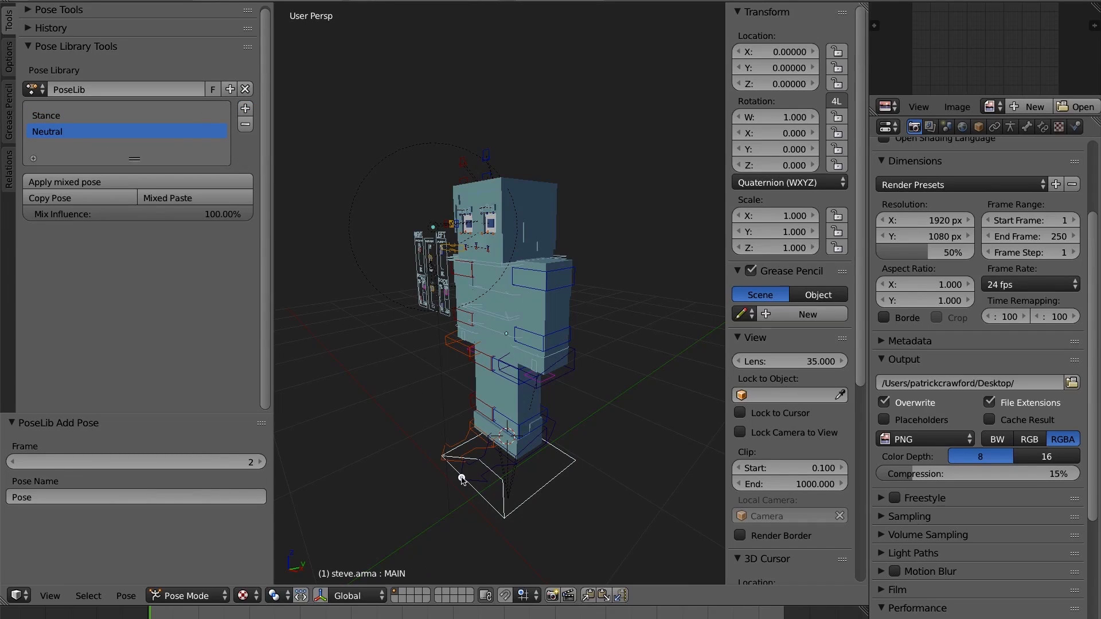
{"action": "key", "text": "r"}
{"action": "key", "text": "r"}
{"action": "left_click", "coordinate": [590, 445]}
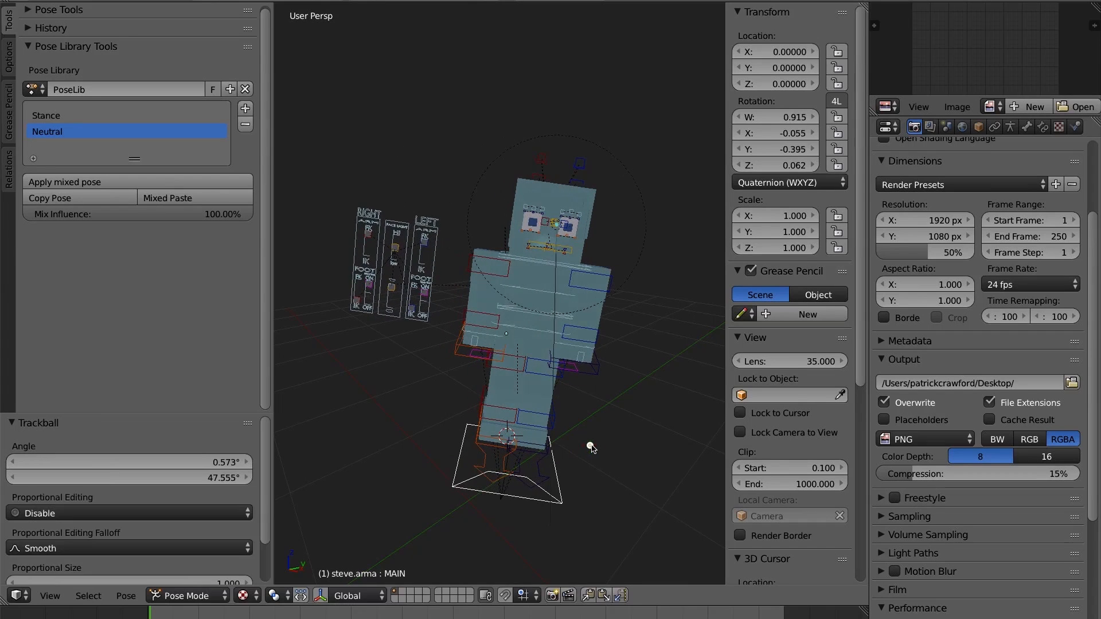
Twist the torso with a trackball rotation of the BodyCenter bone by about 10.9° and 45.8°
{"action": "right_click", "coordinate": [532, 312]}
{"action": "key", "text": "r"}
{"action": "key", "text": "r"}
{"action": "left_click", "coordinate": [581, 318]}
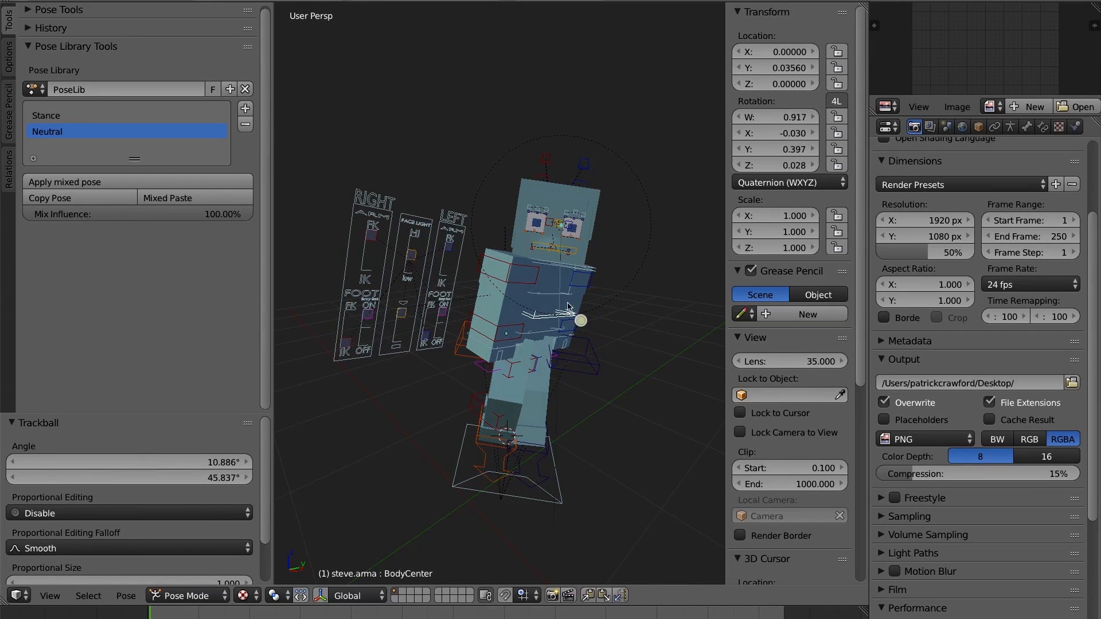
Raise the right arm with a trackball rotation of the upper.R bone
{"action": "right_click", "coordinate": [513, 282]}
{"action": "right_click", "coordinate": [513, 288]}
{"action": "key", "text": "r"}
{"action": "key", "text": "r"}
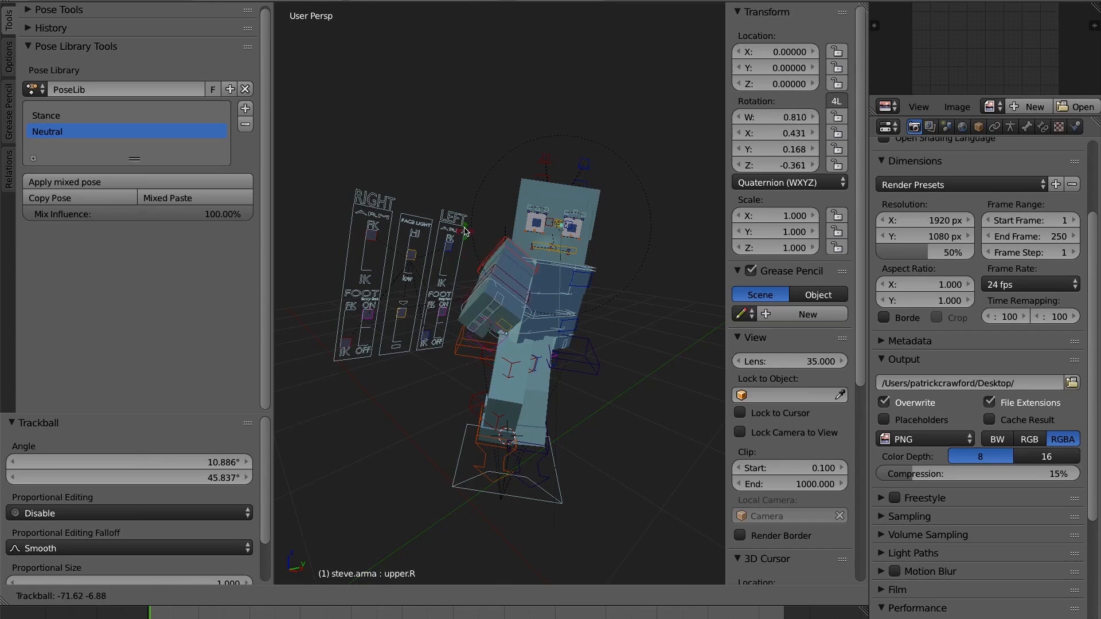
{"action": "left_click", "coordinate": [459, 196]}
Select all bones and add the current pose to the library under the name rotated
{"action": "key", "text": "a"}
{"action": "left_click", "coordinate": [245, 109]}
{"action": "left_click", "coordinate": [252, 107]}
{"action": "double_click", "coordinate": [47, 149]}
{"action": "type", "text": "rotated"}
{"action": "key", "text": "Return"}
{"action": "key", "text": "alt+a"}
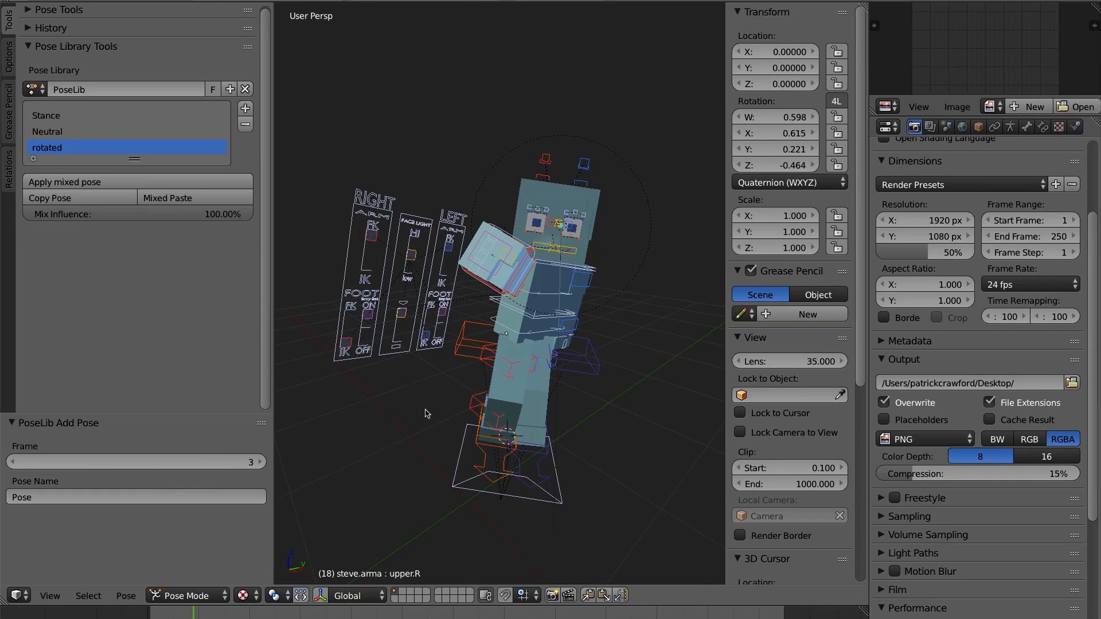
Apply the library's Stance pose to all bones and reduce its mix influence to a partial blend
{"action": "left_click", "coordinate": [59, 115]}
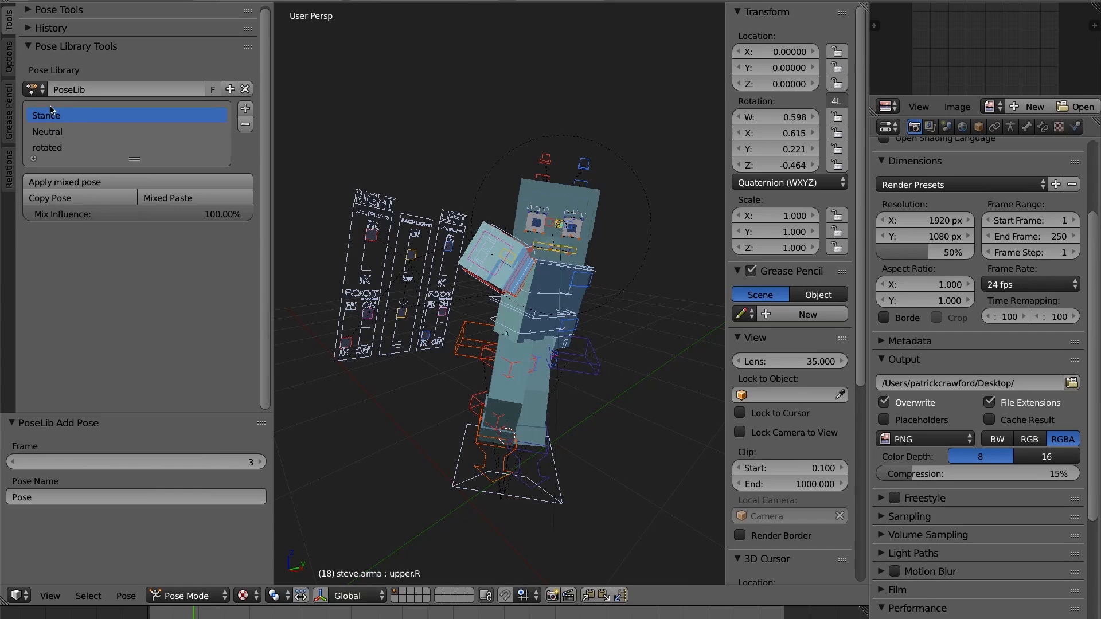
{"action": "left_click", "coordinate": [84, 182]}
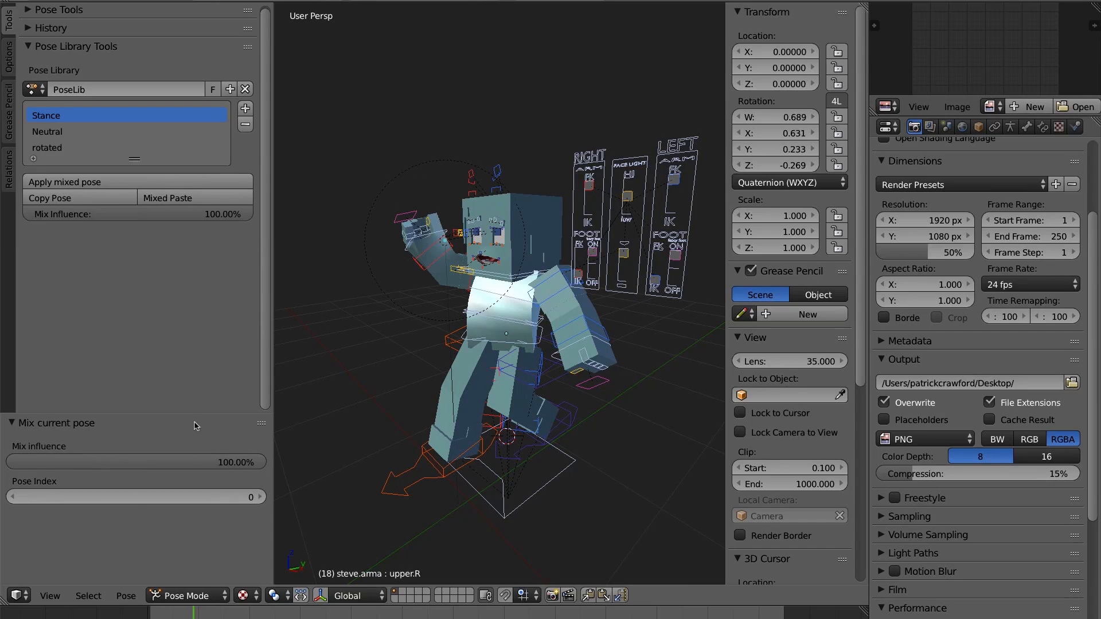
{"action": "left_click_drag", "start_coordinate": [187, 413], "coordinate": [182, 240]}
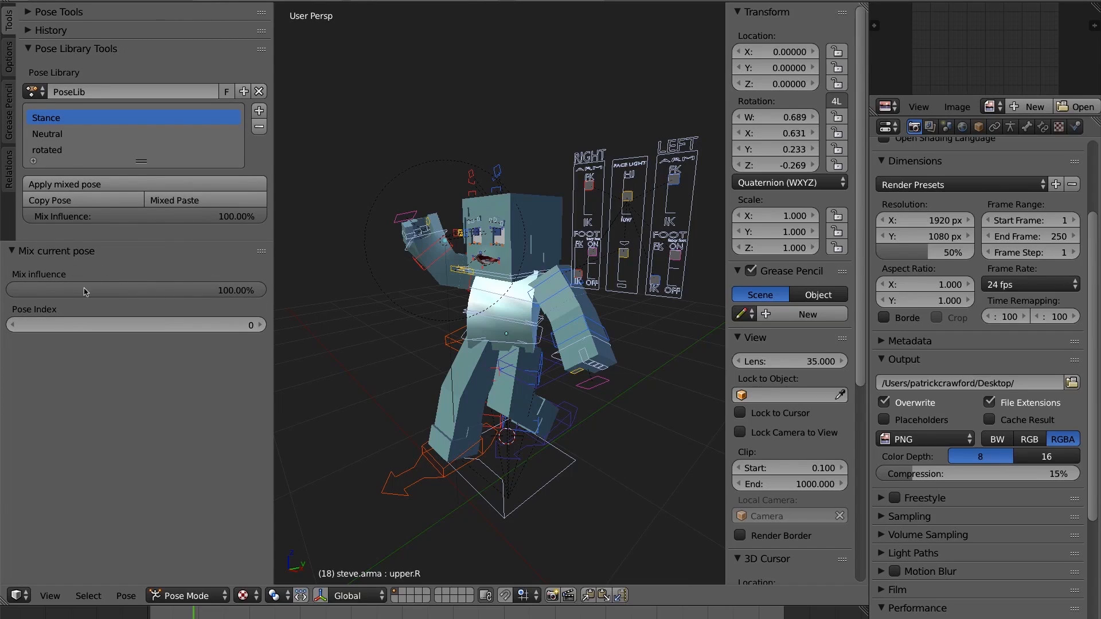
{"action": "mouse_move", "coordinate": [216, 295]}
{"action": "left_mouse_down"}
{"action": "mouse_move", "coordinate": [6, 295]}
{"action": "mouse_move", "coordinate": [214, 292]}
{"action": "left_mouse_up"}
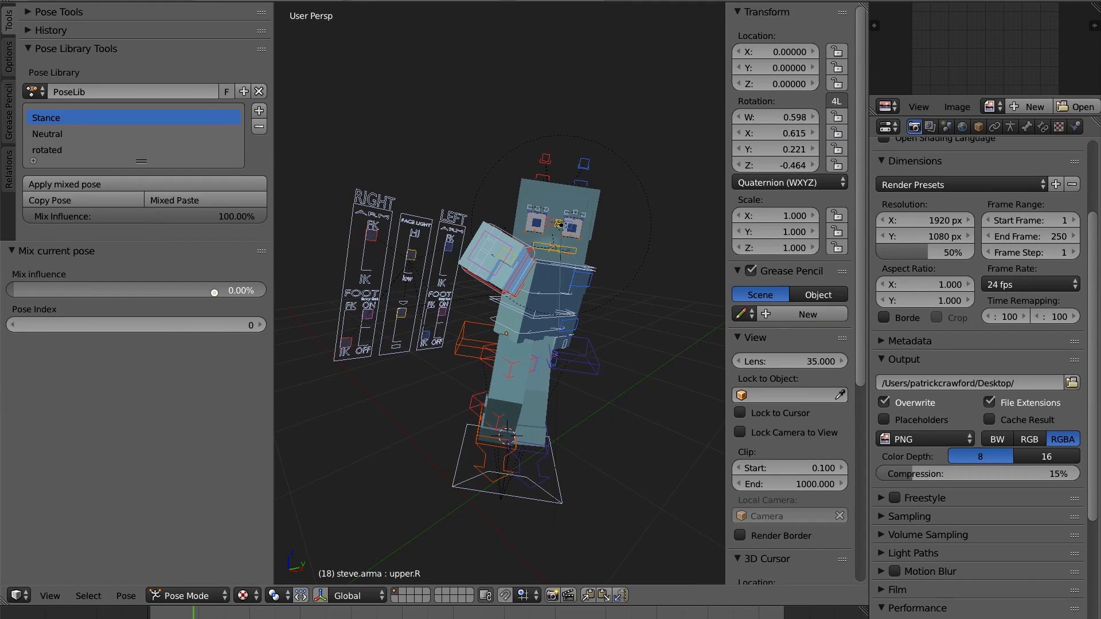
{"action": "left_click_drag", "start_coordinate": [214, 292], "coordinate": [189, 293]}
Select only the BodyCenter bone and rotate it freely several times, bending the torso far forward
{"action": "key", "text": "a"}
{"action": "right_click", "coordinate": [519, 317]}
{"action": "key", "text": "r"}
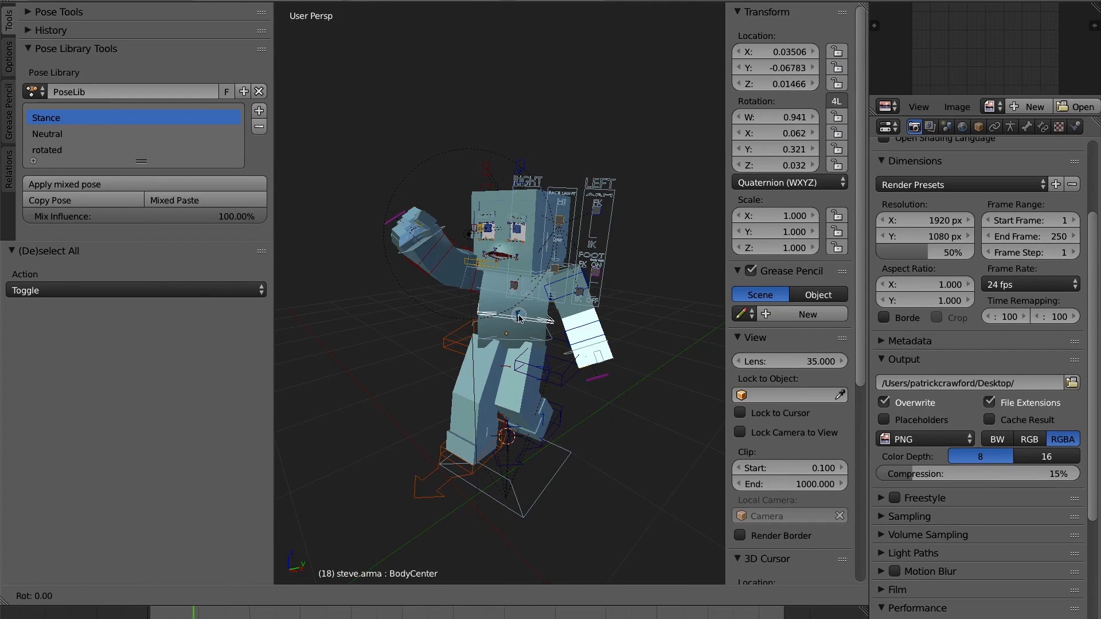
{"action": "key", "text": "r"}
{"action": "left_click", "coordinate": [601, 344]}
{"action": "key", "text": "r"}
{"action": "left_click", "coordinate": [462, 476]}
{"action": "key", "text": "r"}
{"action": "key", "text": "r"}
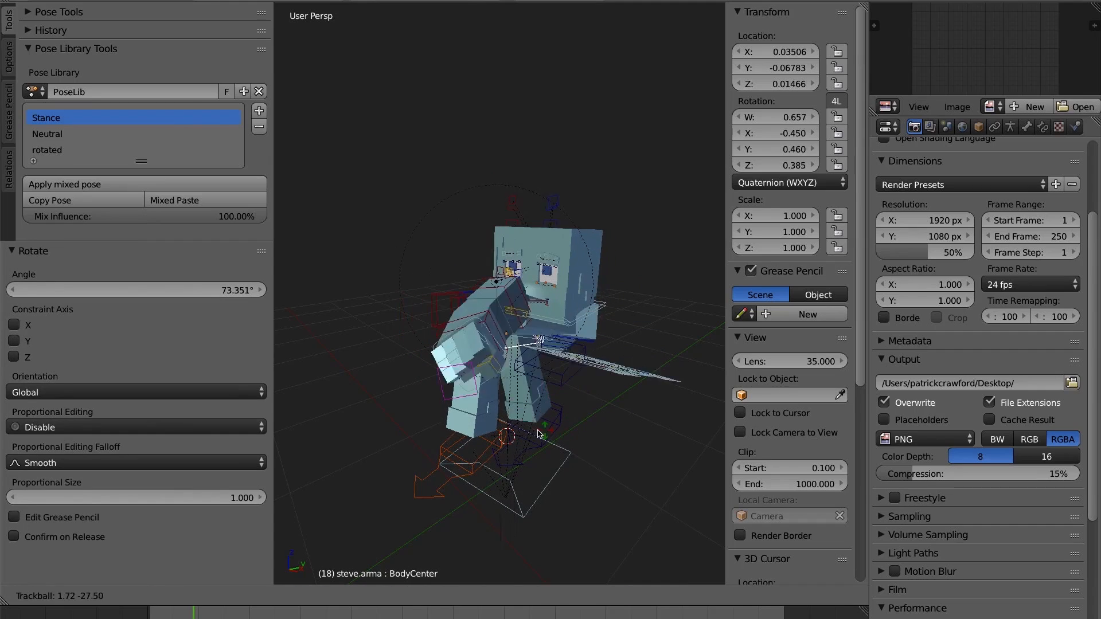
{"action": "left_click", "coordinate": [539, 432]}
Apply the library's Neutral pose to the BodyCenter bone and reduce its mix influence to about 95%
{"action": "left_click", "coordinate": [62, 135]}
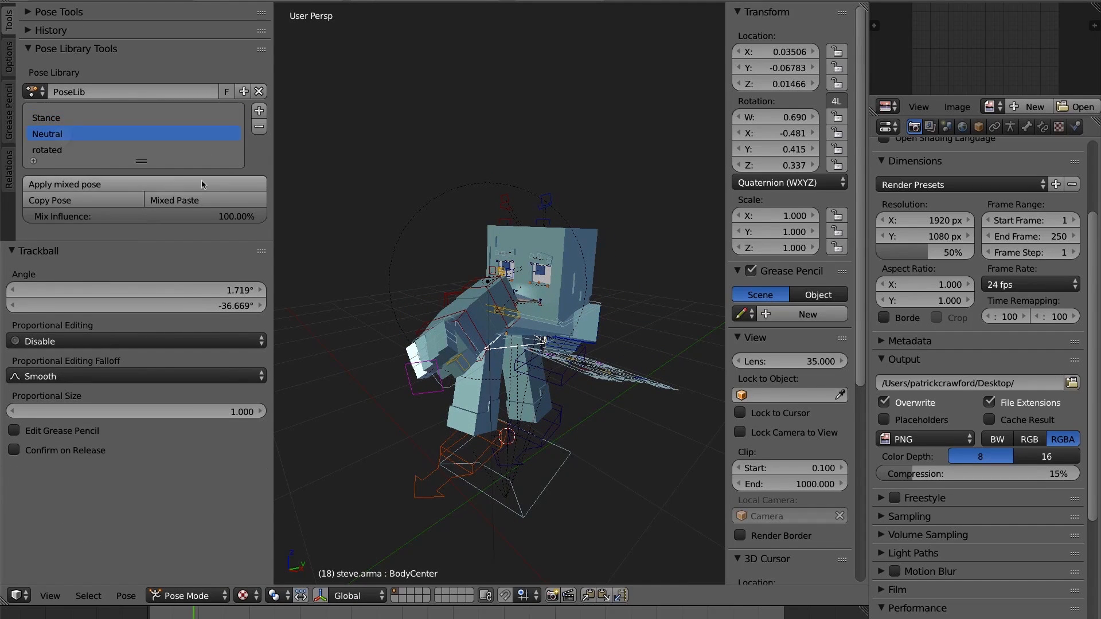
{"action": "left_click", "coordinate": [149, 185]}
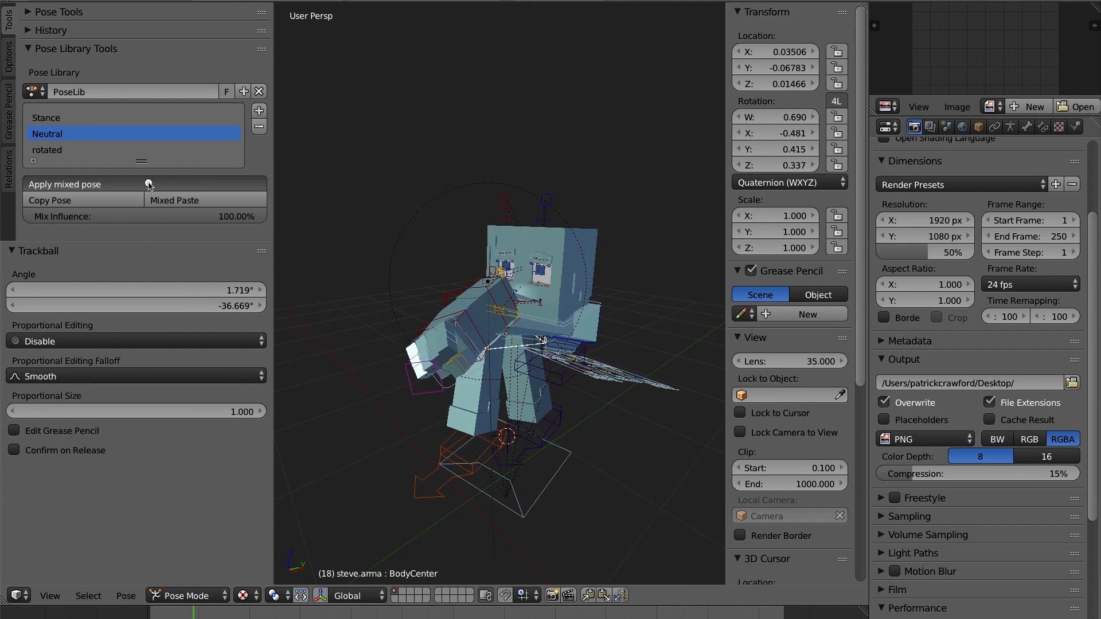
{"action": "mouse_move", "coordinate": [227, 290]}
{"action": "left_mouse_down"}
{"action": "mouse_move", "coordinate": [23, 291]}
{"action": "mouse_move", "coordinate": [229, 290]}
{"action": "left_mouse_up"}
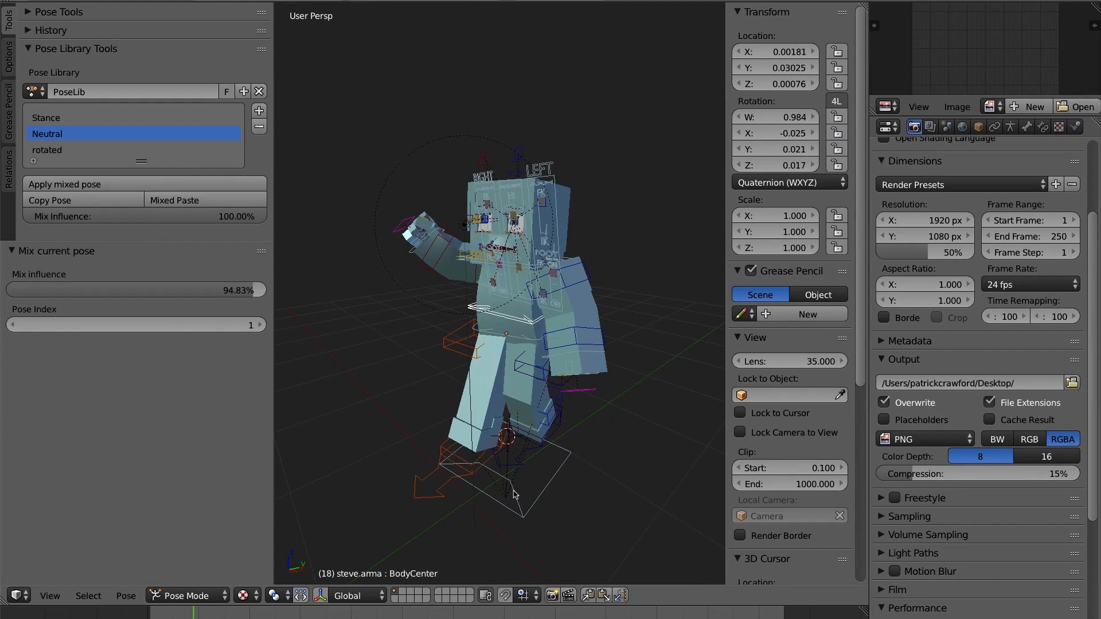
Clear the MAIN bone's rotation and blend the library's rotated pose into that bone at a reduced mix influence
{"action": "right_click", "coordinate": [520, 509]}
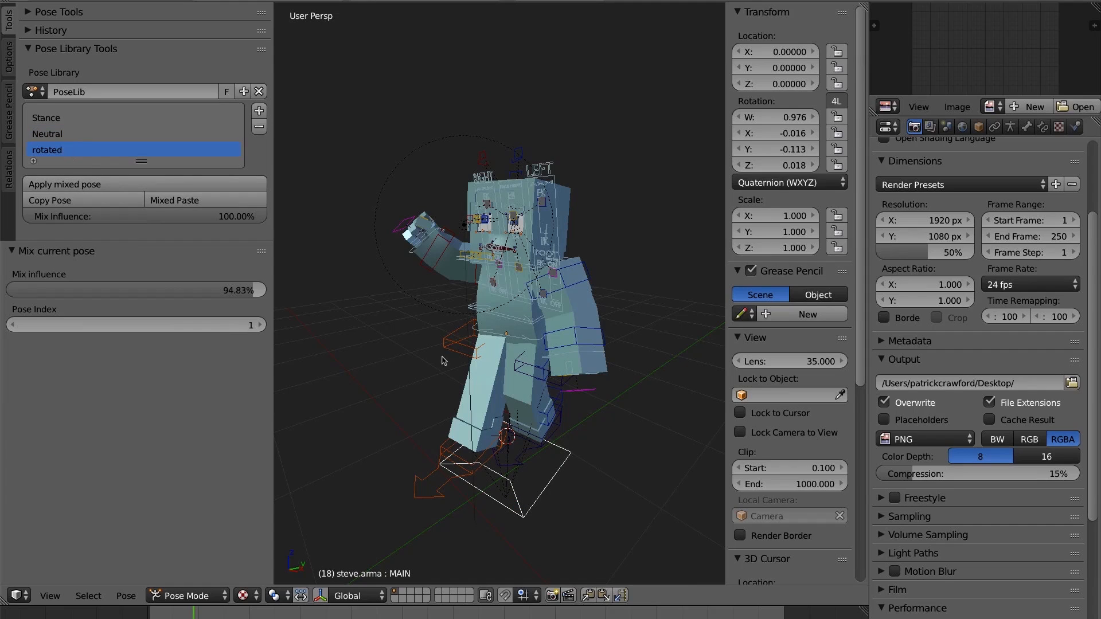
{"action": "key", "text": "alt+r"}
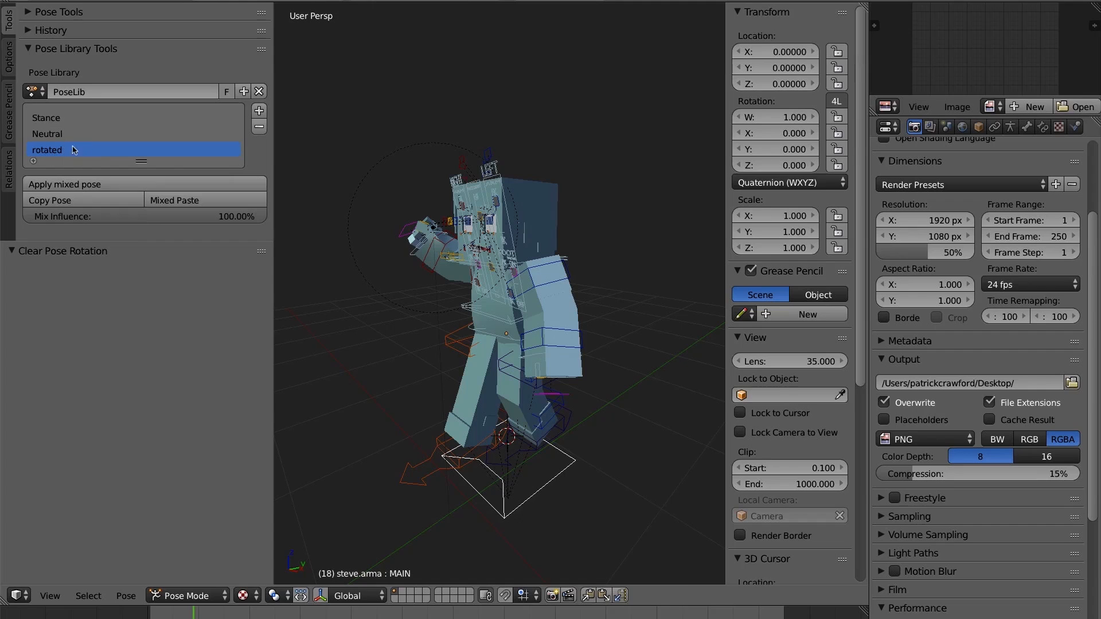
{"action": "left_click", "coordinate": [87, 184]}
{"action": "mouse_move", "coordinate": [210, 290]}
{"action": "left_mouse_down"}
{"action": "mouse_move", "coordinate": [51, 287]}
{"action": "mouse_move", "coordinate": [266, 287]}
{"action": "mouse_move", "coordinate": [197, 287]}
{"action": "left_mouse_up"}
Apply the rotated pose to all bones and lower its mix influence to 0%
{"action": "key", "text": "a"}
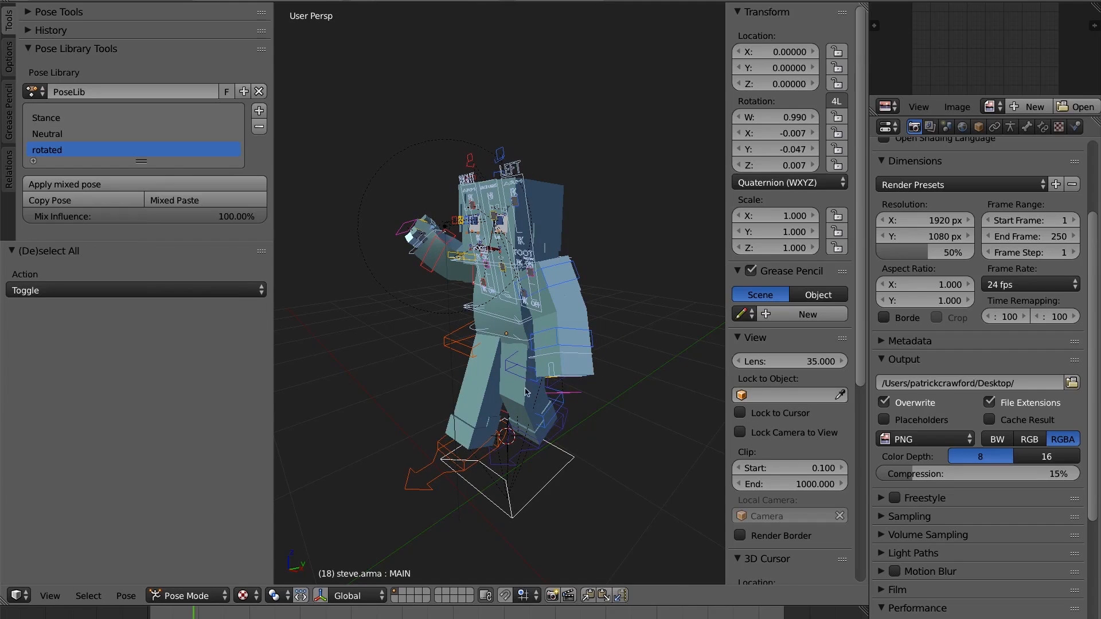
{"action": "left_click", "coordinate": [69, 184]}
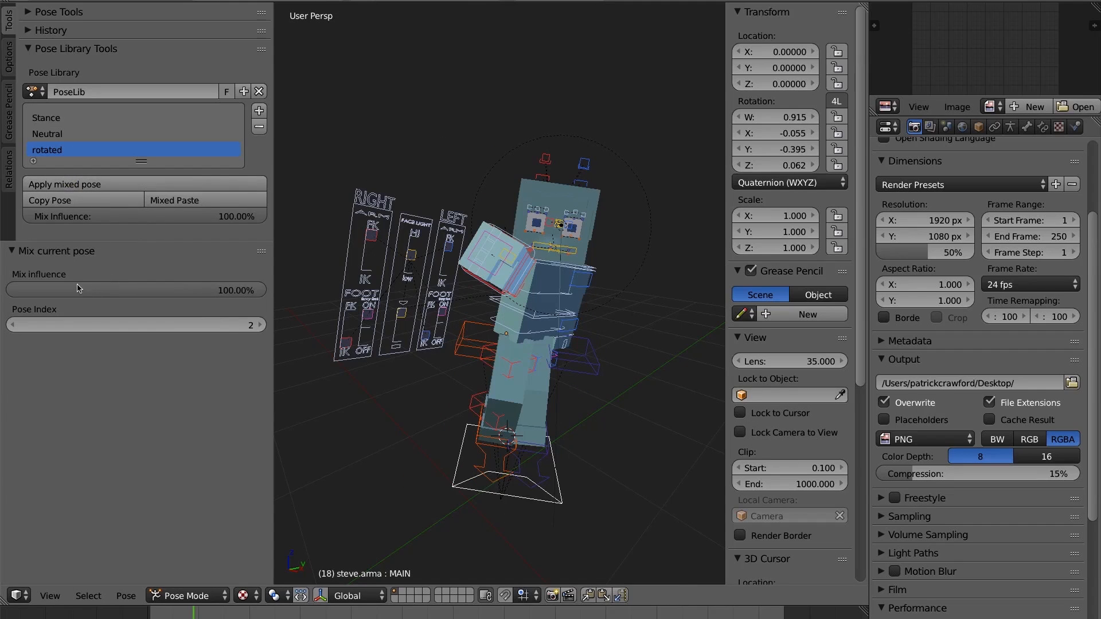
{"action": "left_click_drag", "start_coordinate": [266, 289], "coordinate": [167, 292]}
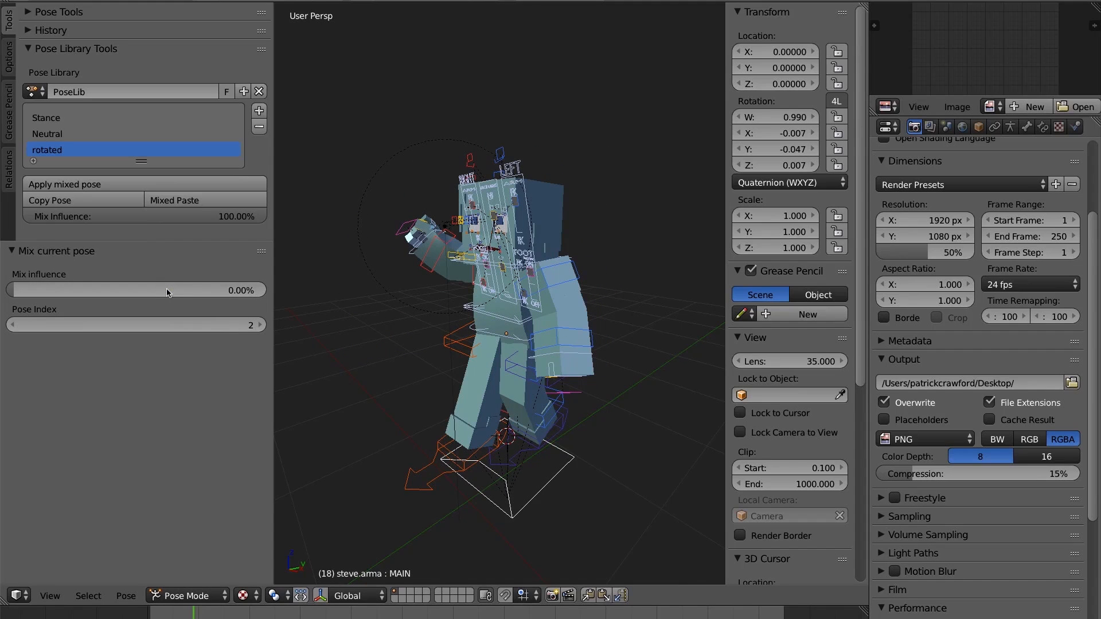
{"action": "key", "text": "a"}
Insert a Whole Character keyframe for the rig at frame 10
{"action": "middle_click_drag", "start_coordinate": [458, 247], "coordinate": [442, 247]}
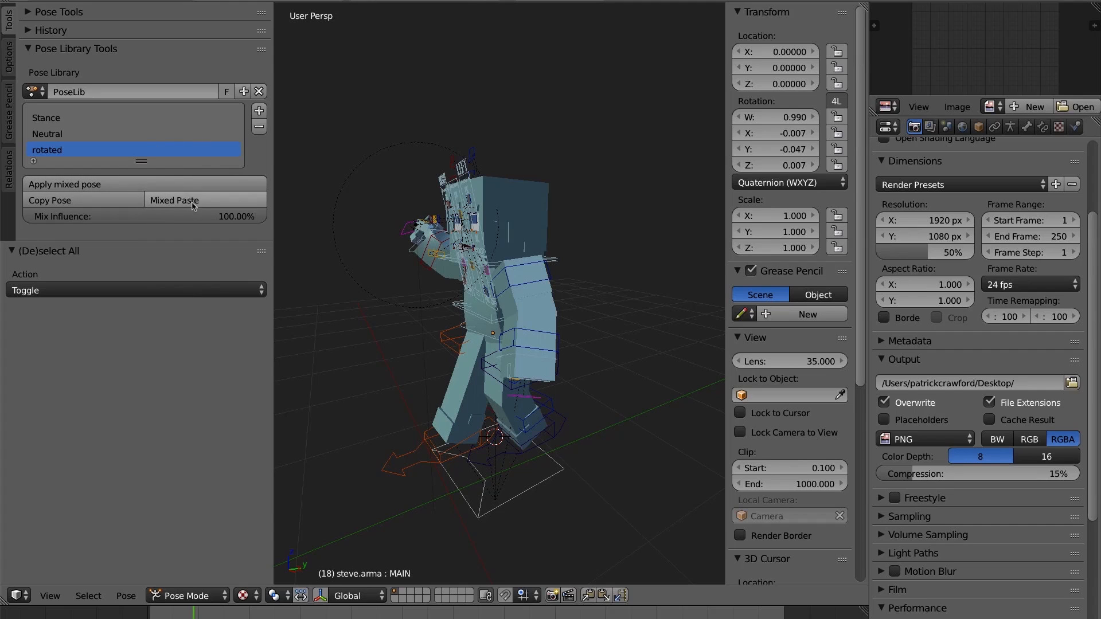
{"action": "middle_click_drag", "start_coordinate": [344, 293], "coordinate": [438, 309]}
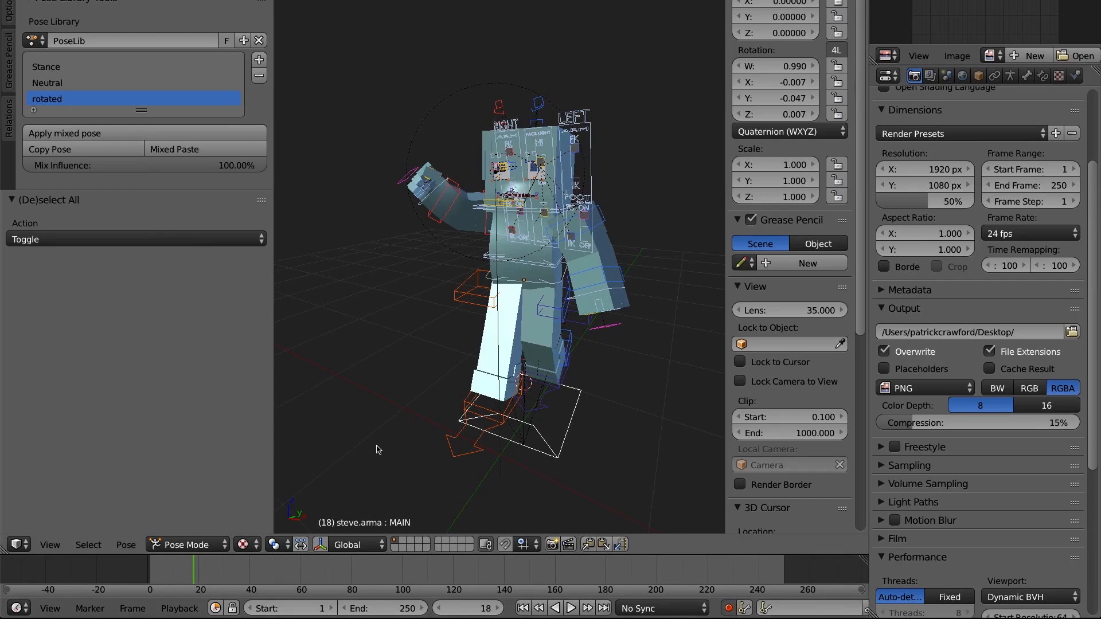
{"action": "left_click", "coordinate": [173, 587]}
{"action": "key", "text": "i"}
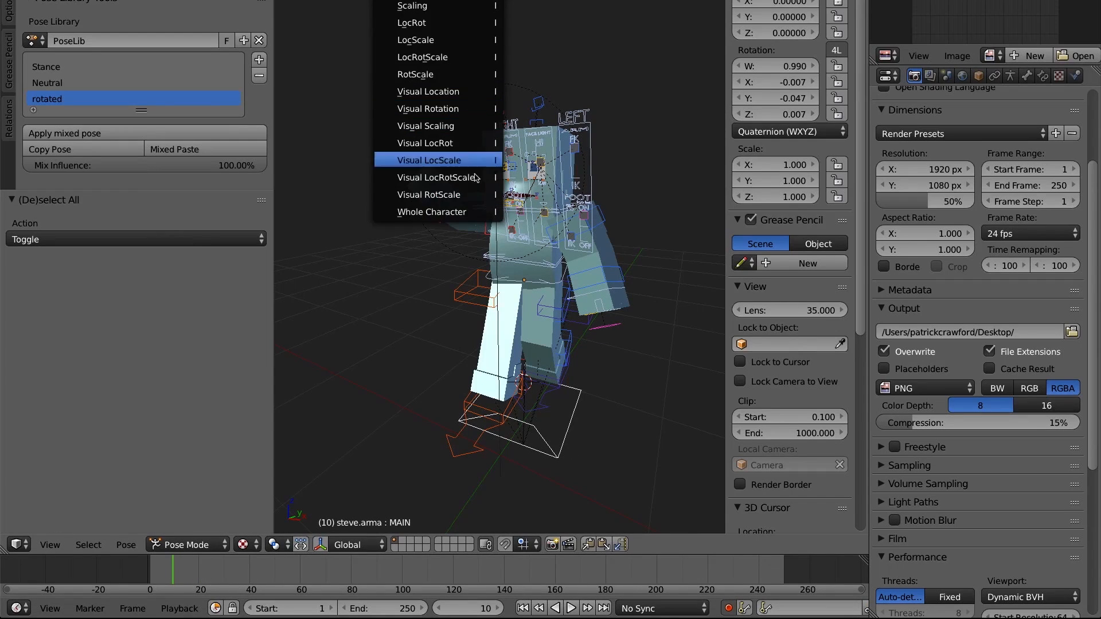
{"action": "left_click", "coordinate": [474, 211]}
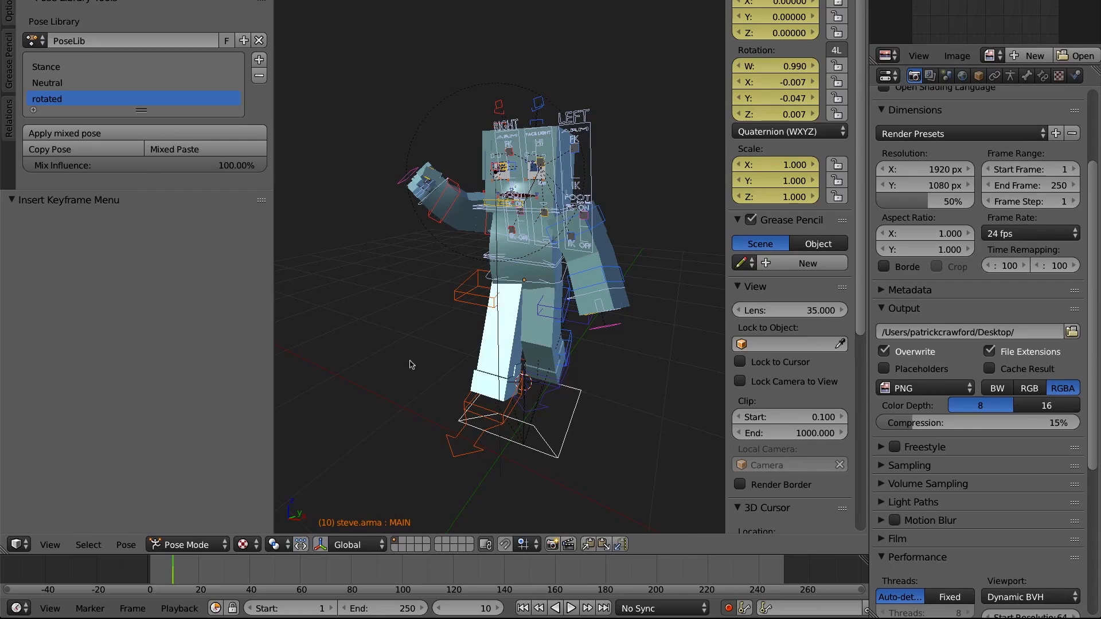
Apply the library's Neutral pose to the whole rig at frame 43 with full mix influence
{"action": "left_click", "coordinate": [257, 578]}
{"action": "left_click", "coordinate": [60, 69]}
{"action": "left_click", "coordinate": [49, 84]}
{"action": "left_click", "coordinate": [70, 134]}
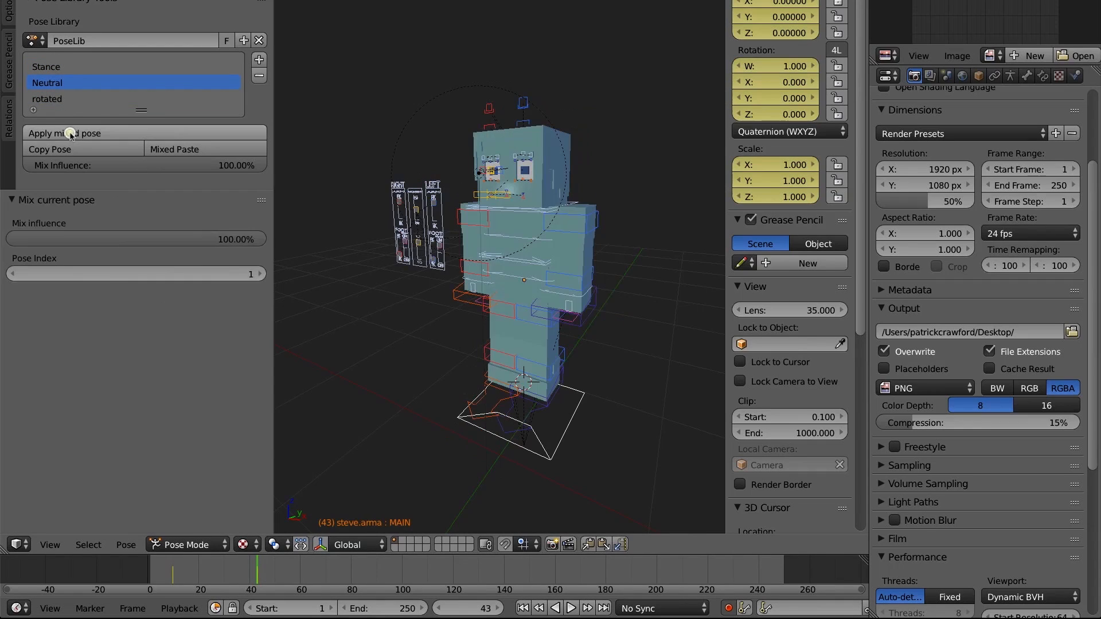
At frame 18, rotate the BodyCenter bone with a trackball rotation of about 6° and 47°
{"action": "left_click", "coordinate": [227, 569]}
{"action": "left_click_drag", "start_coordinate": [227, 569], "coordinate": [195, 575]}
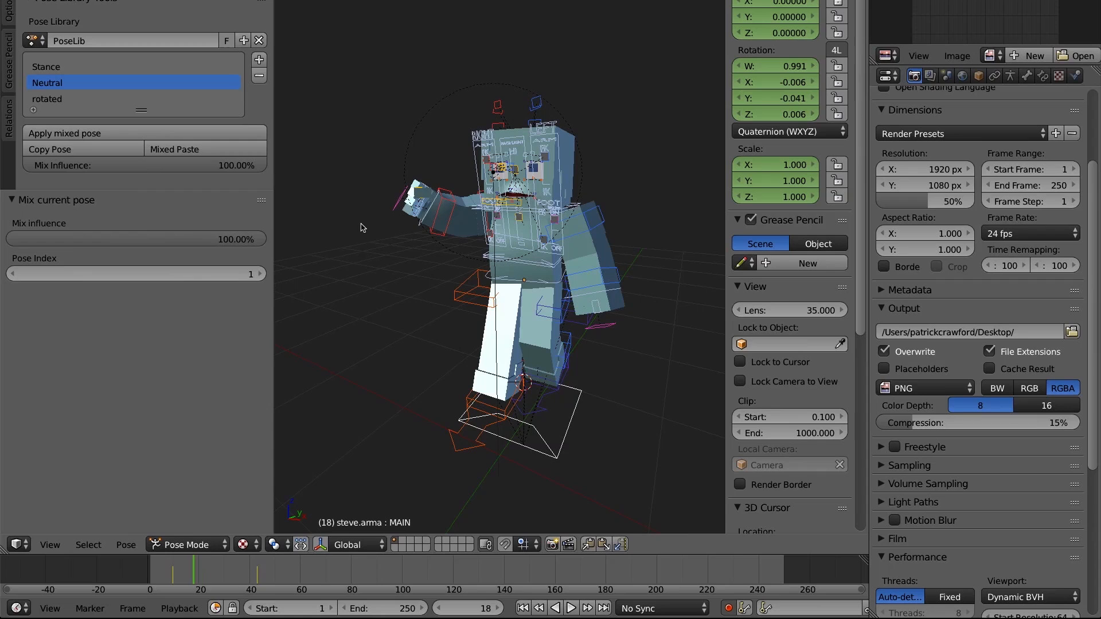
{"action": "right_click", "coordinate": [509, 258]}
{"action": "key", "text": "r"}
{"action": "key", "text": "r"}
{"action": "left_click", "coordinate": [505, 253]}
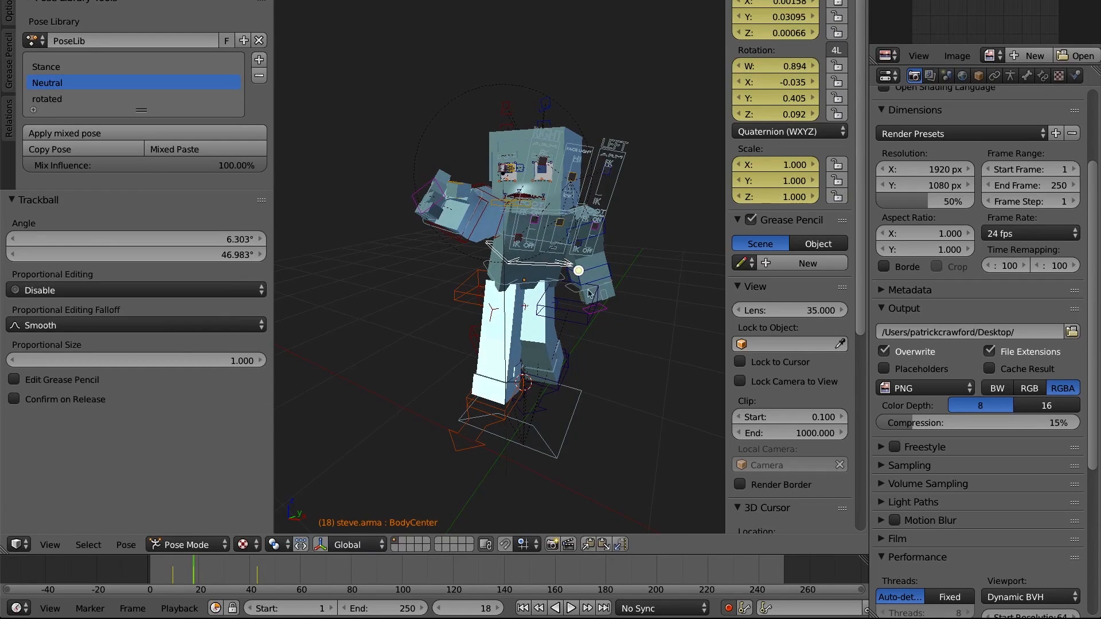
Move the BodyCenter bone up and away from the feet, and trackball-rotate it about 15° and 30° more
{"action": "key", "text": "g"}
{"action": "left_click", "coordinate": [491, 200]}
{"action": "key", "text": "r"}
{"action": "key", "text": "r"}
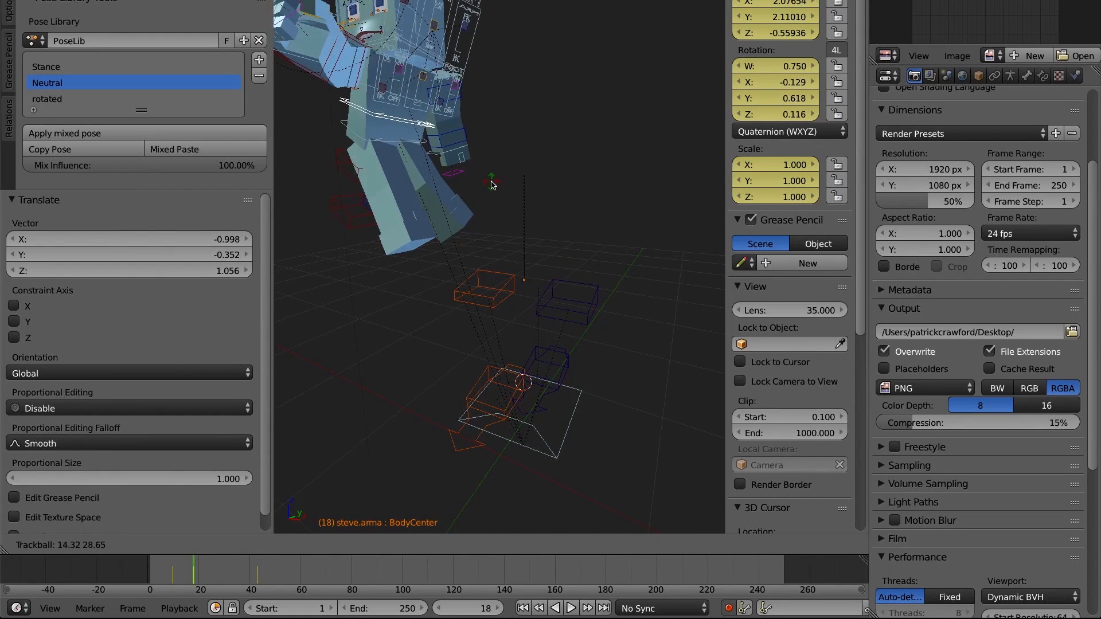
{"action": "left_click", "coordinate": [492, 183]}
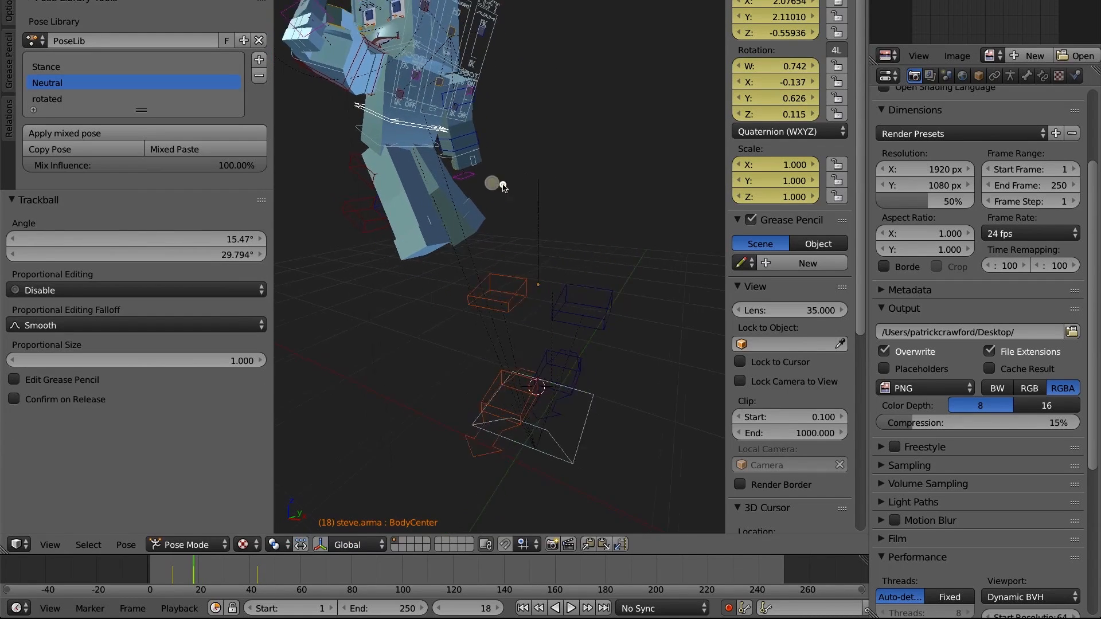
Copy the pose of all bones at frame 24 and mix-paste it at frame 6
{"action": "left_click", "coordinate": [208, 568]}
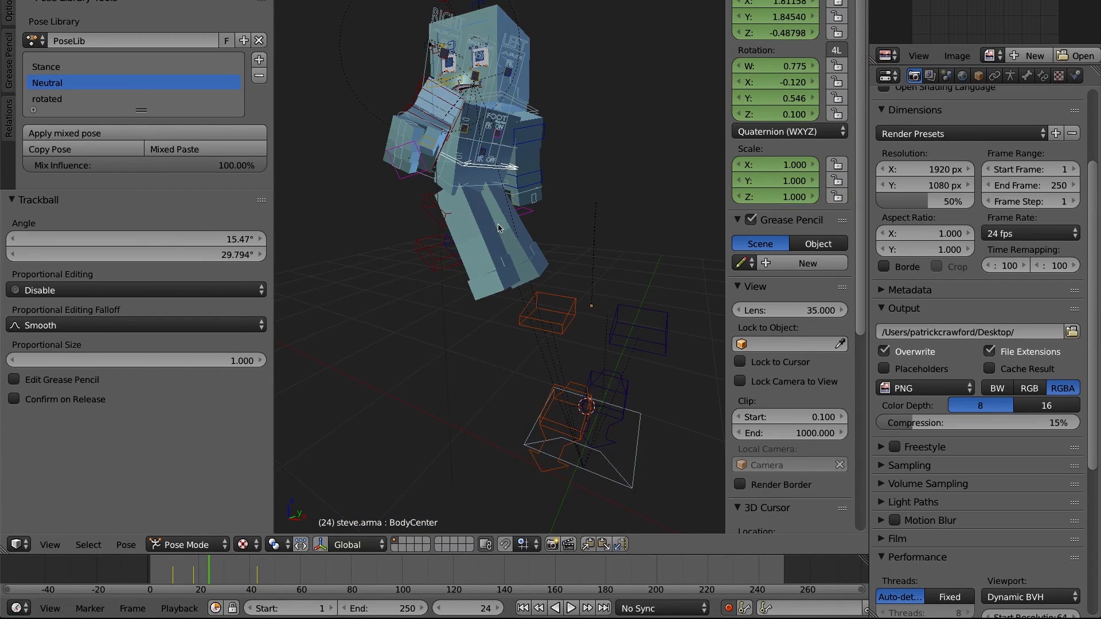
{"action": "key", "text": "a"}
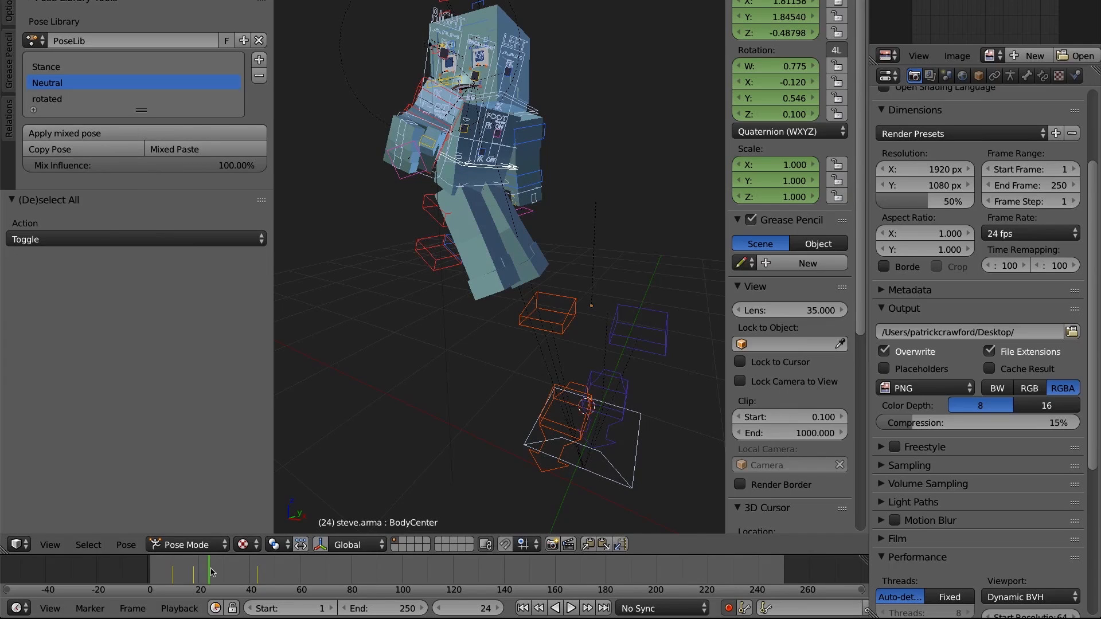
{"action": "left_click_drag", "start_coordinate": [208, 571], "coordinate": [164, 570]}
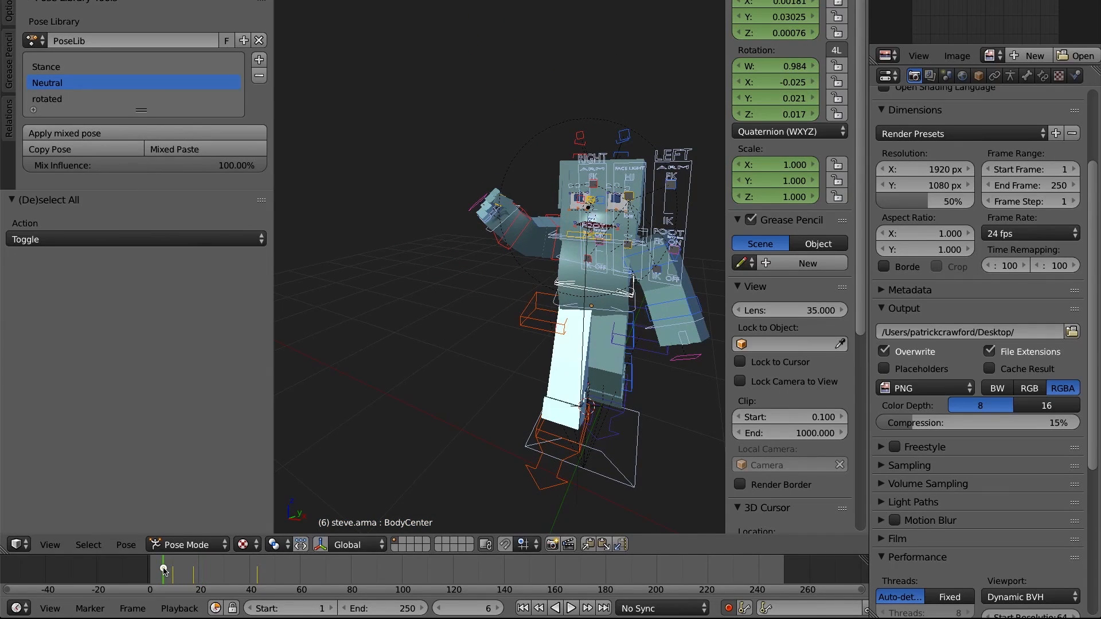
{"action": "left_click", "coordinate": [170, 149]}
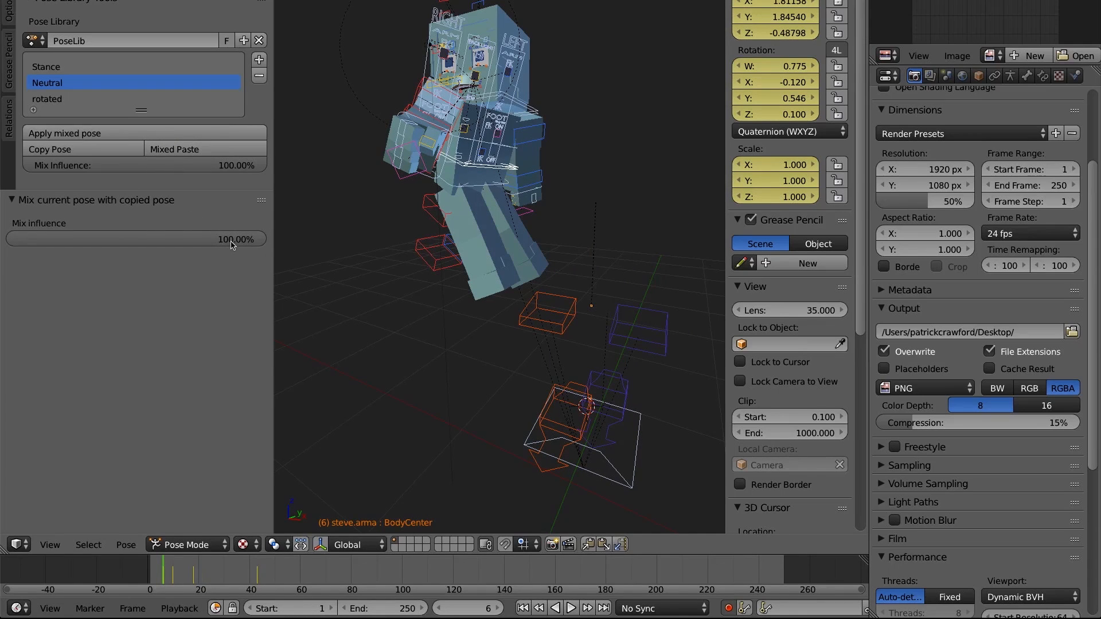
Adjust the pasted pose's mix influence at frame 6 to about 52%, checking a lower blend along the timeline
{"action": "left_click_drag", "start_coordinate": [232, 240], "coordinate": [107, 240]}
{"action": "left_click_drag", "start_coordinate": [232, 240], "coordinate": [232, 240]}
{"action": "left_click", "coordinate": [159, 572]}
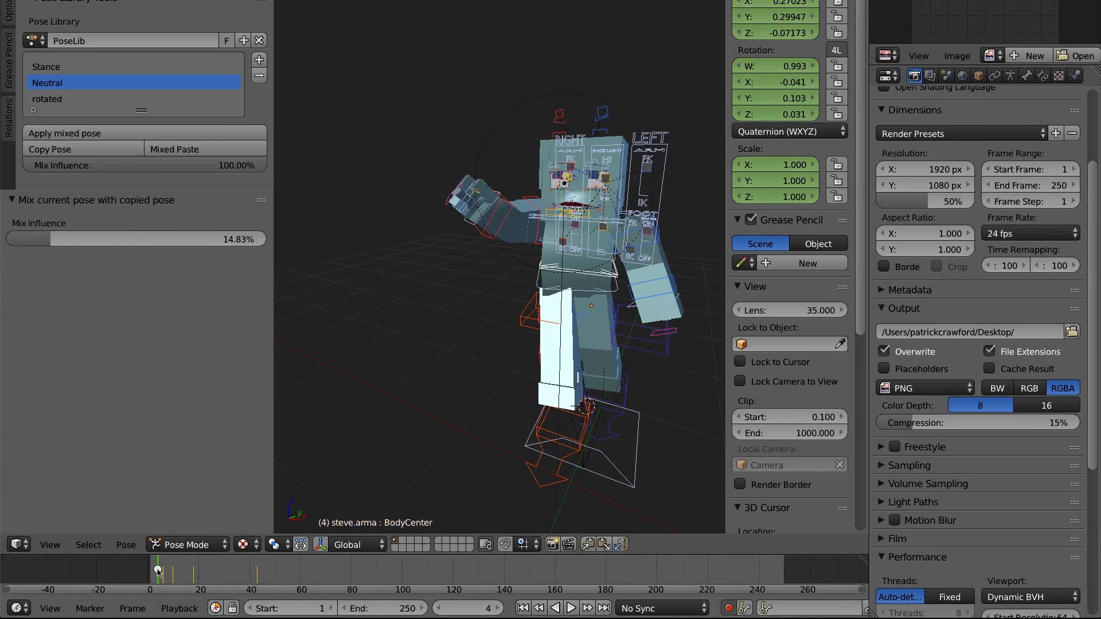
{"action": "left_click_drag", "start_coordinate": [166, 572], "coordinate": [167, 573]}
{"action": "left_click_drag", "start_coordinate": [54, 238], "coordinate": [142, 239]}
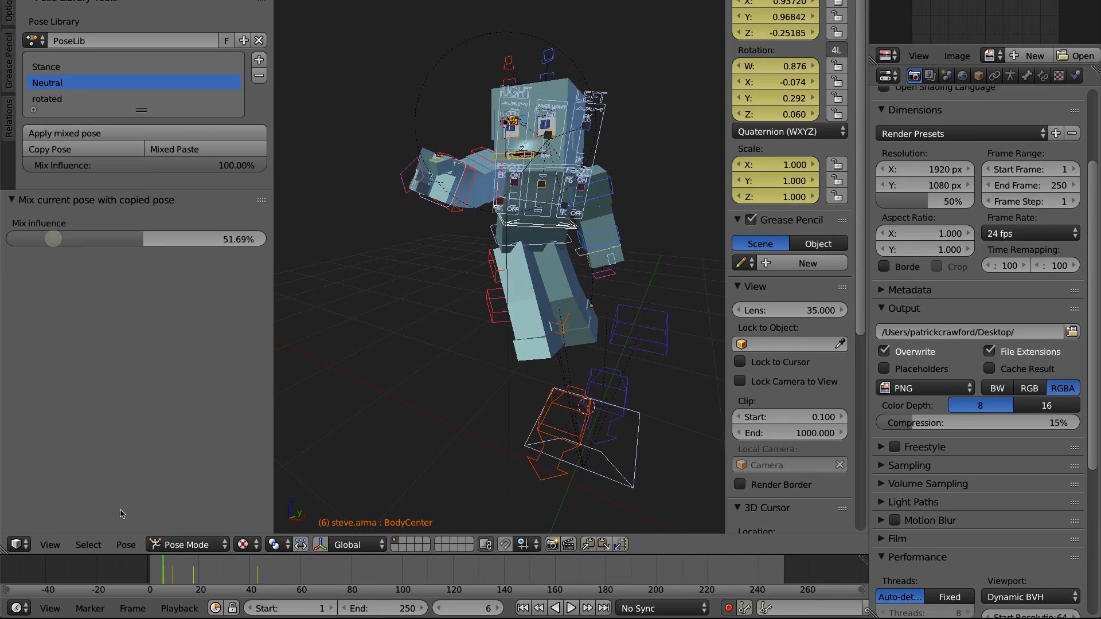
Set the default mix influence to 50% and apply the Neutral pose at frame 59
{"action": "left_click_drag", "start_coordinate": [165, 572], "coordinate": [189, 570]}
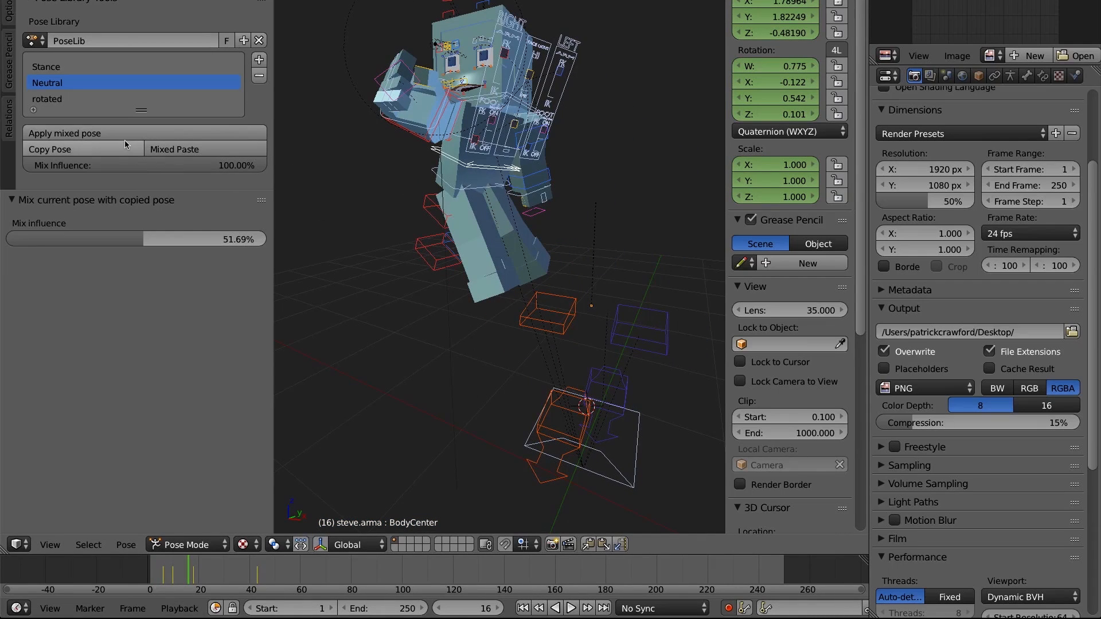
{"action": "left_click_drag", "start_coordinate": [216, 575], "coordinate": [286, 578]}
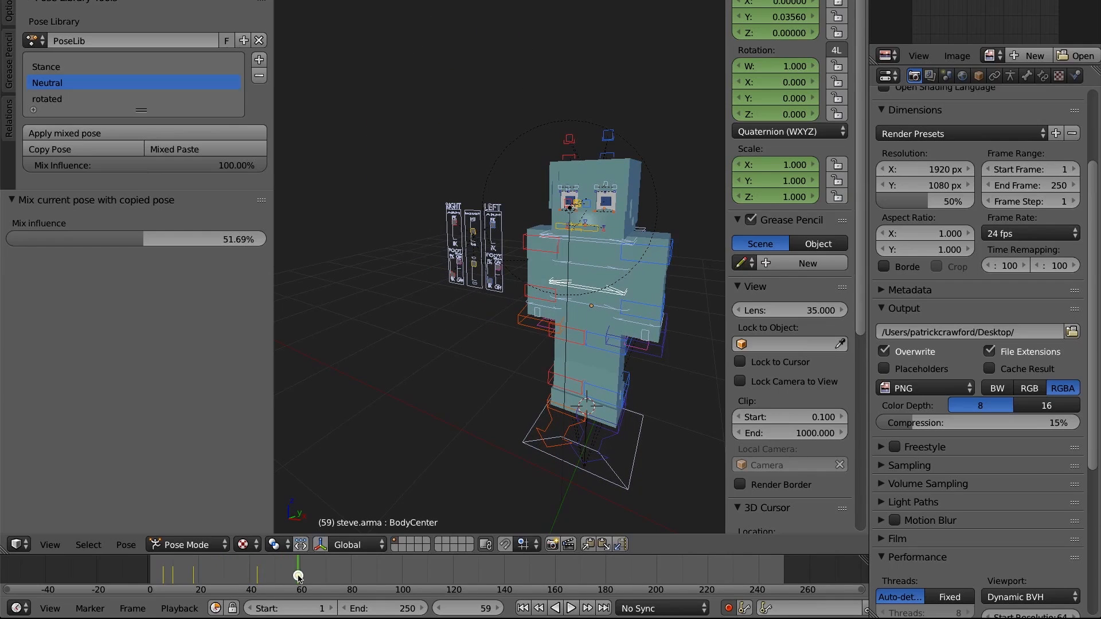
{"action": "left_click", "coordinate": [128, 165]}
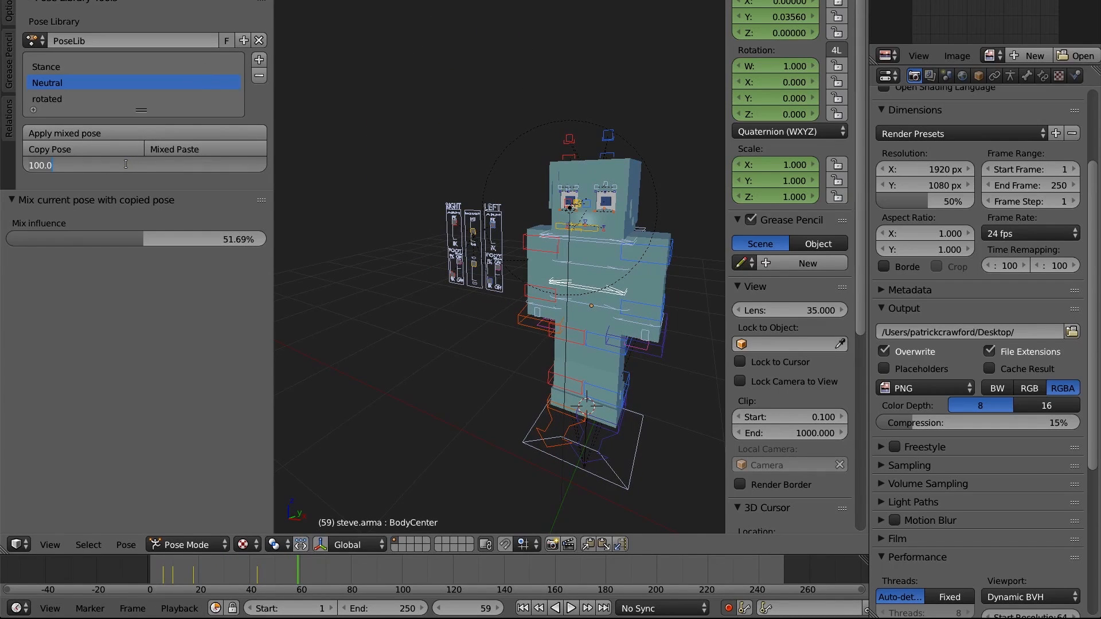
{"action": "type", "text": "50"}
{"action": "key", "text": "Return"}
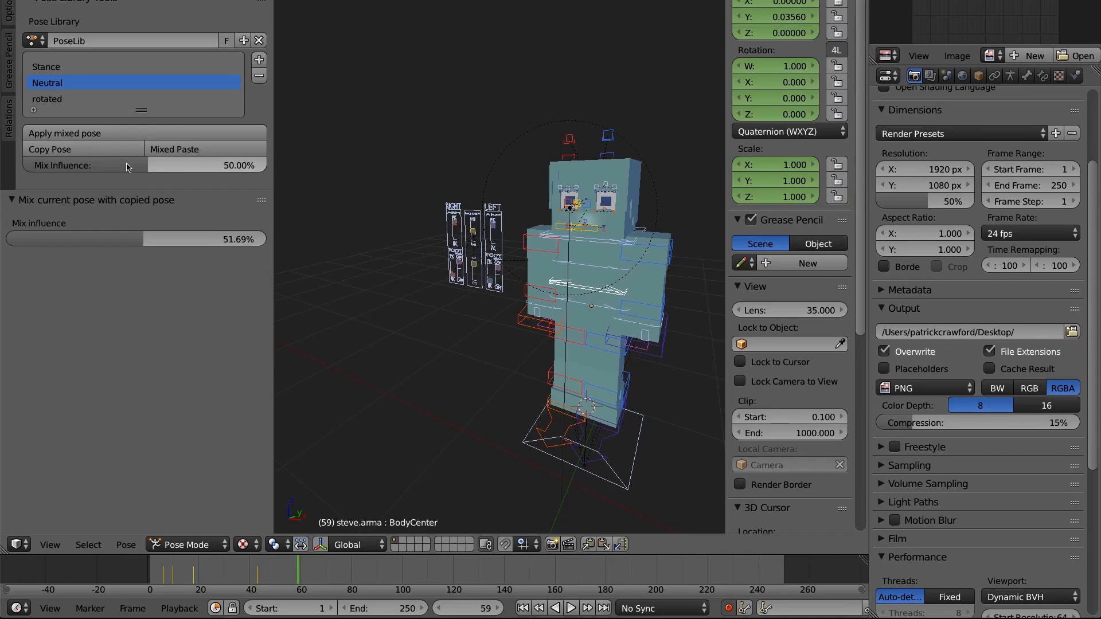
{"action": "left_click", "coordinate": [95, 134]}
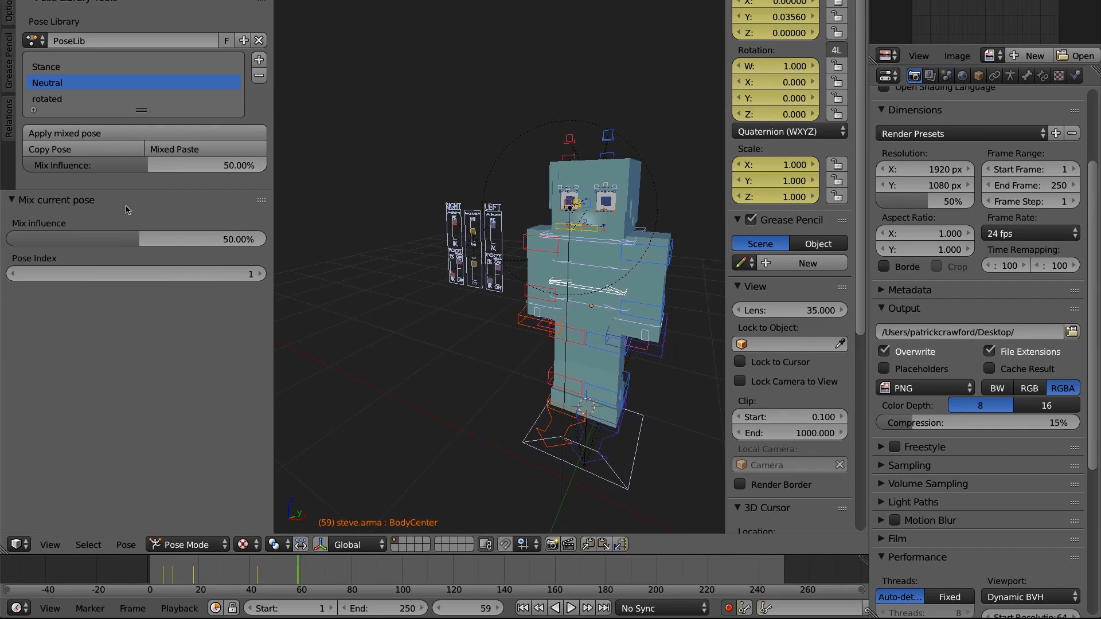
At frame 29, mix-paste the copied pose at 50% and apply the Neutral pose repeatedly to ease the rig toward it
{"action": "left_click", "coordinate": [275, 567]}
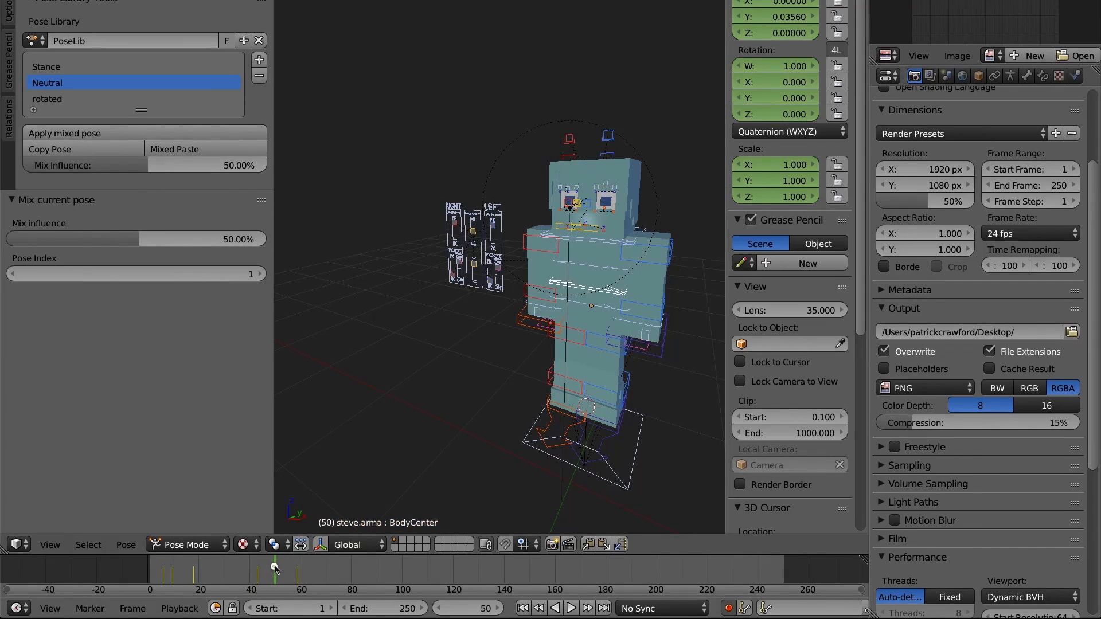
{"action": "left_click", "coordinate": [221, 571]}
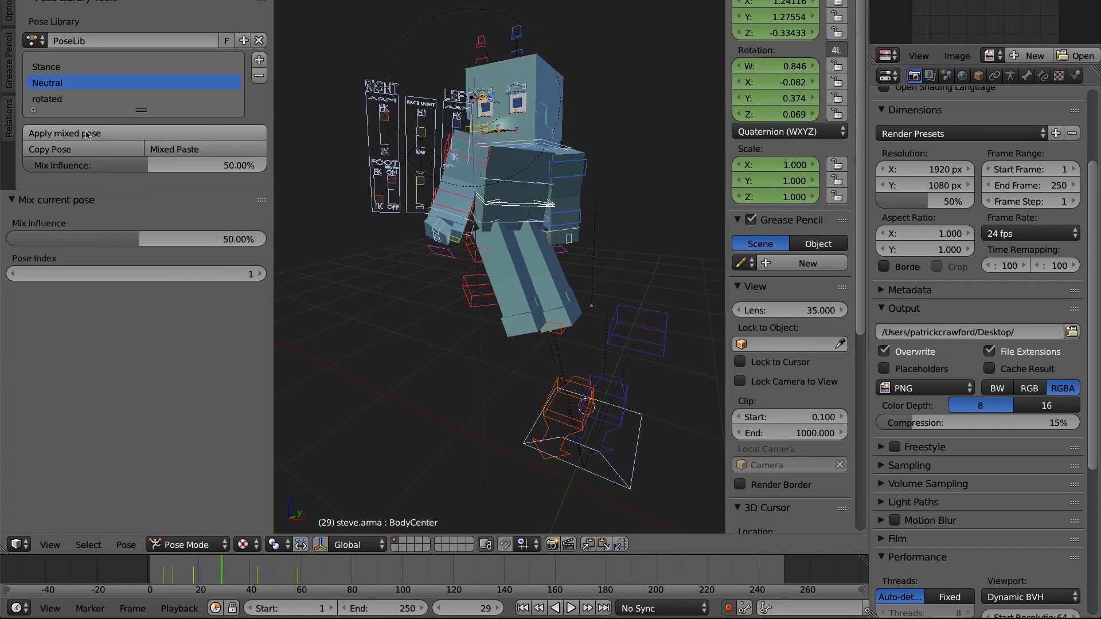
{"action": "left_click", "coordinate": [205, 150]}
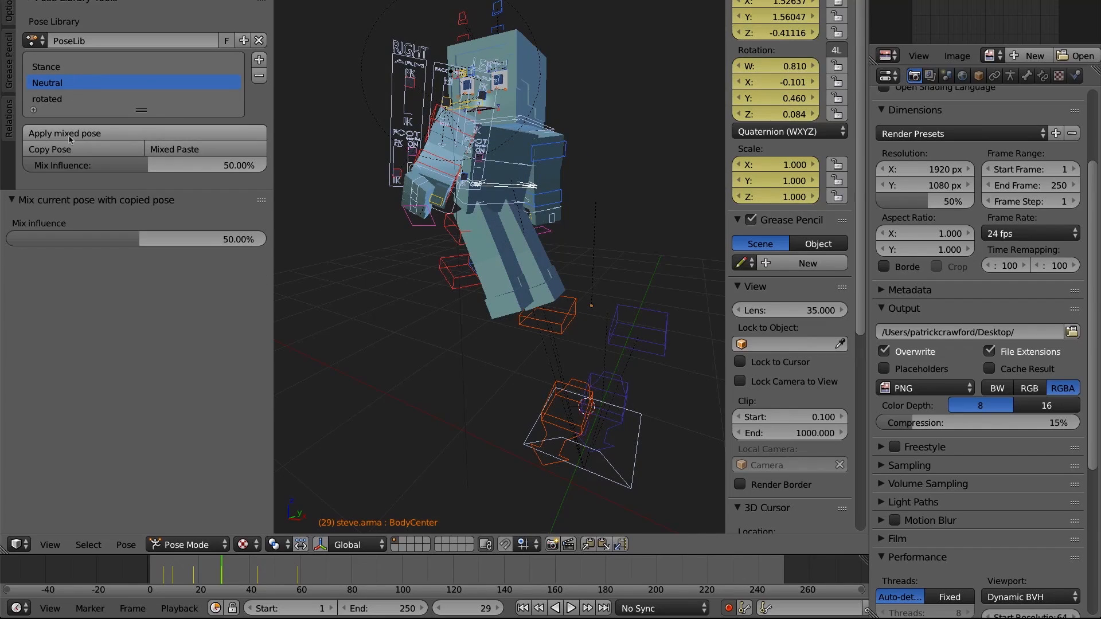
{"action": "left_click", "coordinate": [98, 133]}
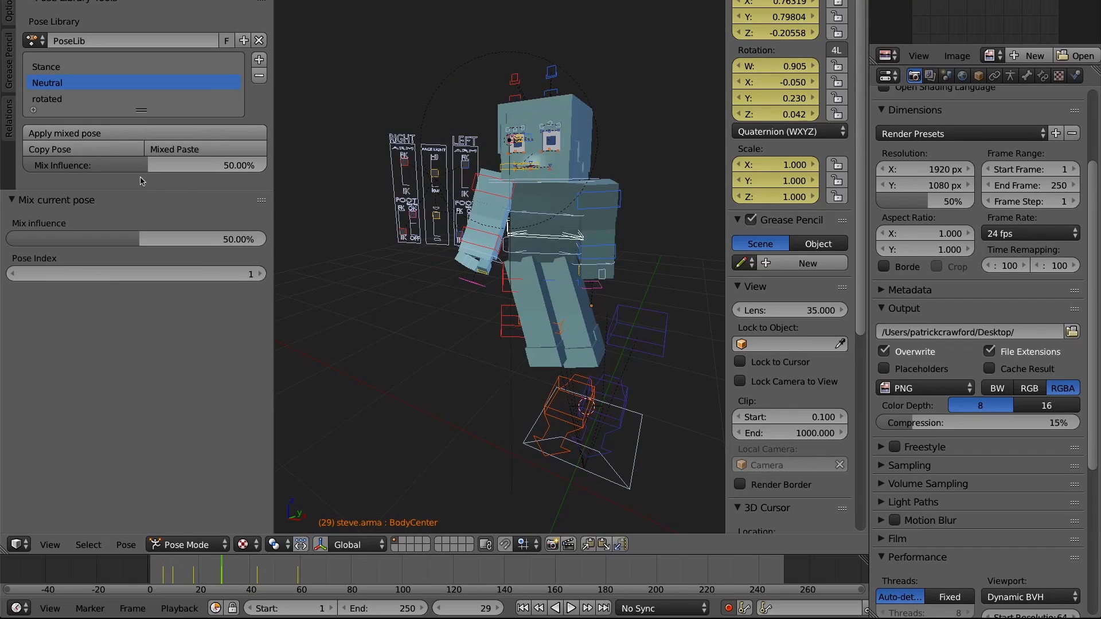
{"action": "left_click", "coordinate": [118, 133]}
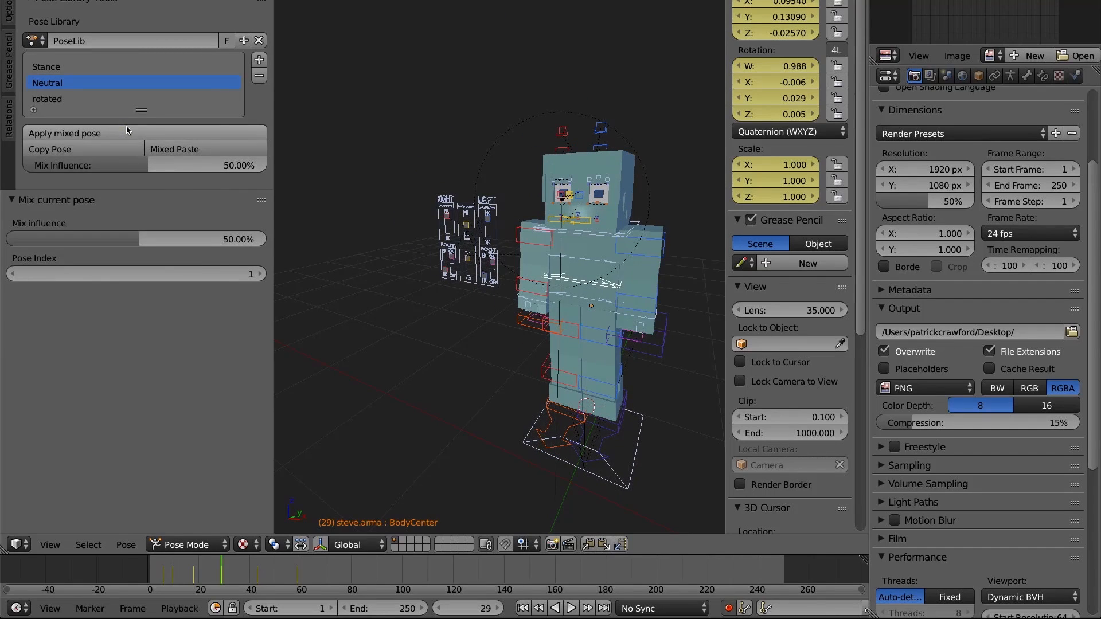
Raise the default mix influence to about 67% and go to frame 66
{"action": "left_click_drag", "start_coordinate": [131, 163], "coordinate": [133, 163]}
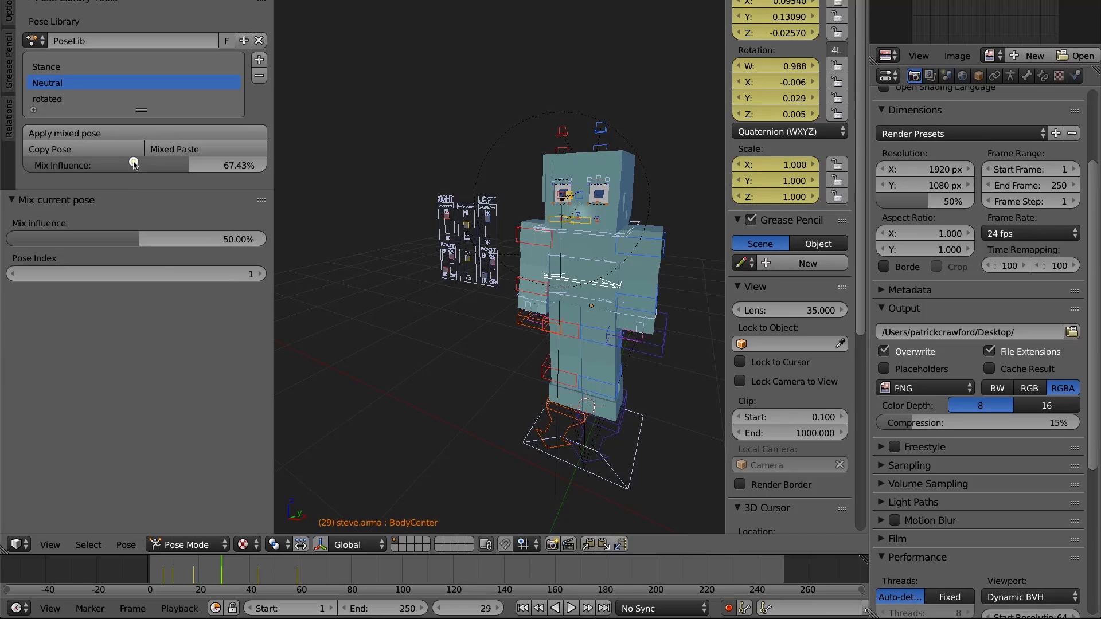
{"action": "left_click_drag", "start_coordinate": [302, 572], "coordinate": [315, 572]}
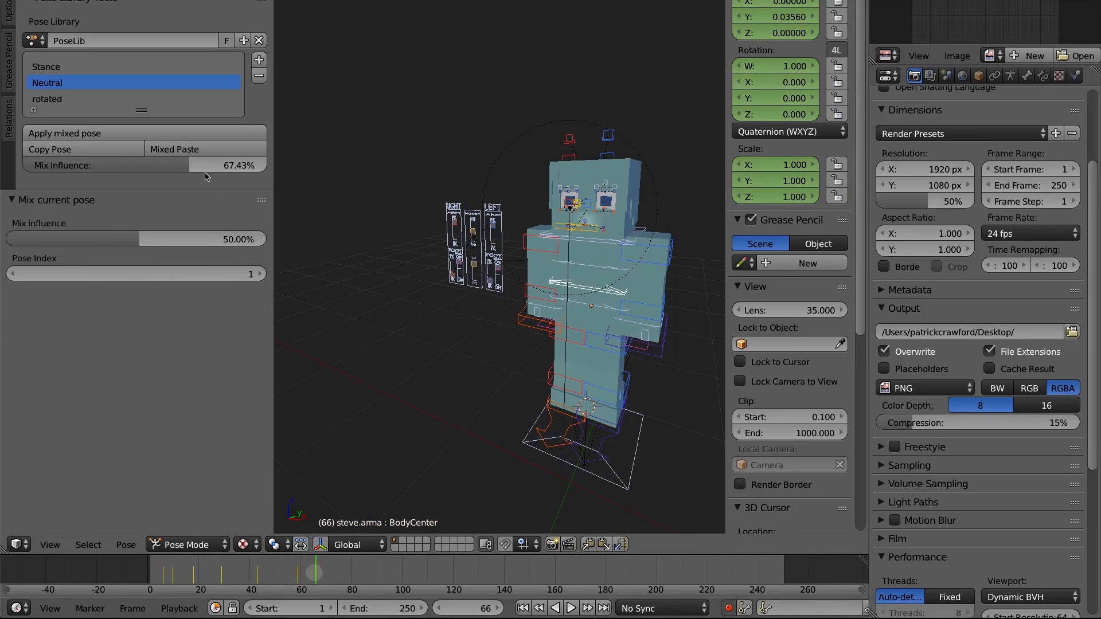
At frame 66, apply the Neutral pose followed by the Stance pose, and reduce the Stance pose's mix influence to about 60%
{"action": "left_click", "coordinate": [172, 133]}
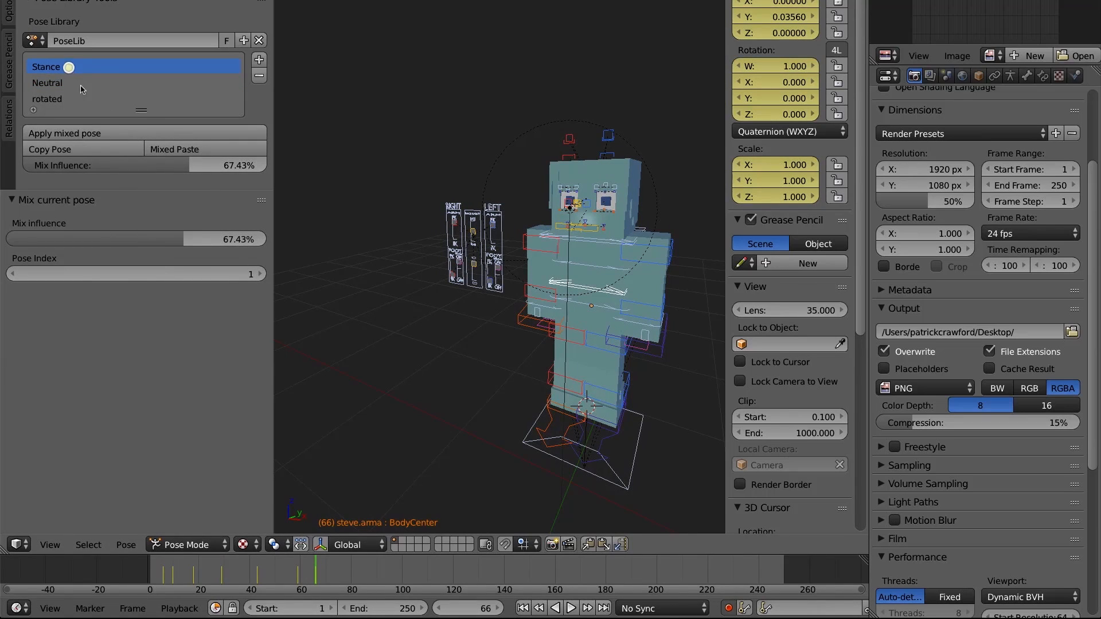
{"action": "left_click", "coordinate": [106, 133]}
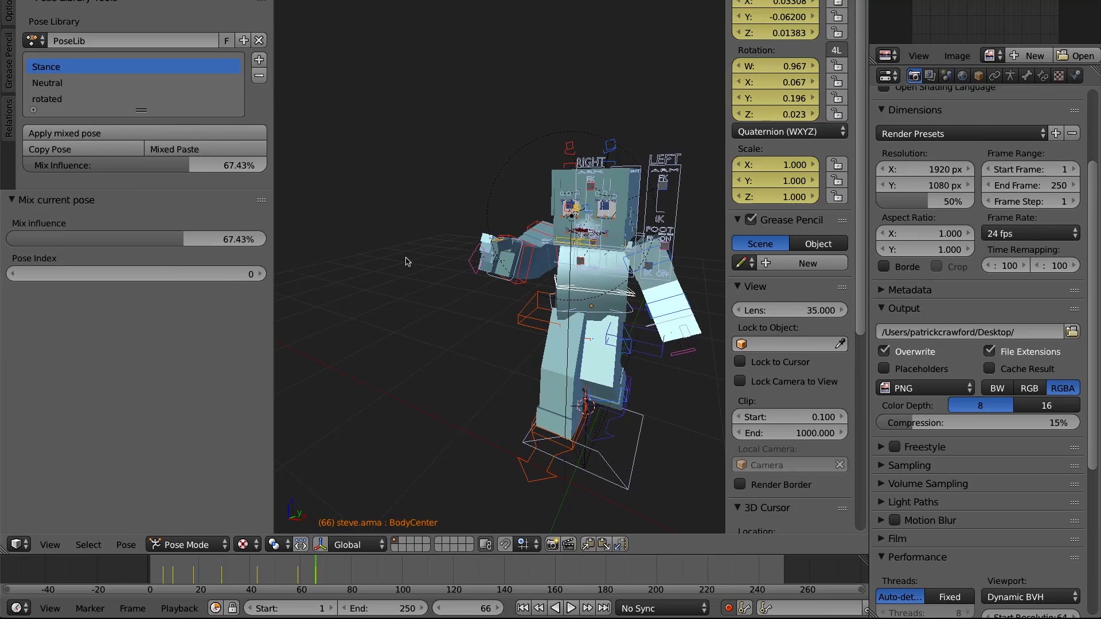
{"action": "left_click_drag", "start_coordinate": [202, 244], "coordinate": [167, 240]}
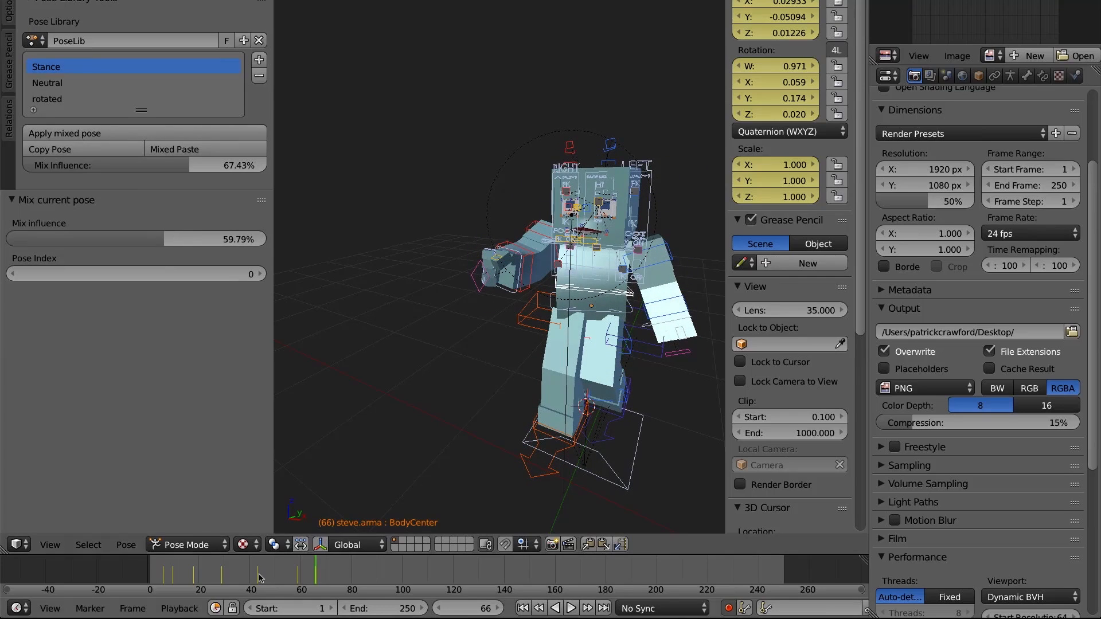
At frame 77, apply the Neutral pose with a mix influence of about 46%, and lower the default mix influence to about 48%
{"action": "left_click", "coordinate": [345, 570]}
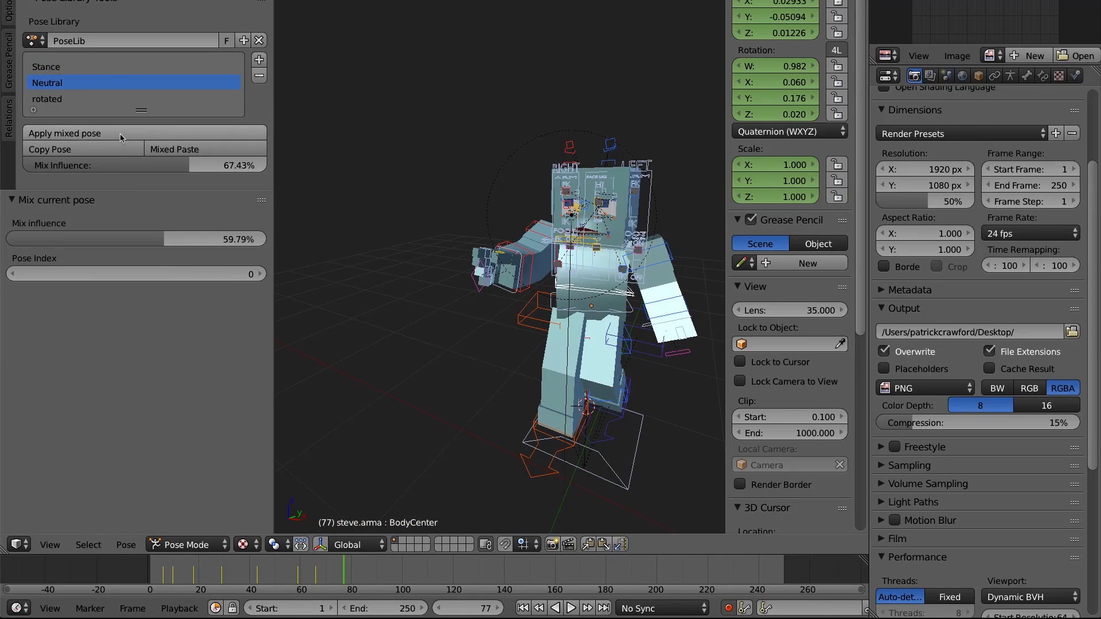
{"action": "mouse_move", "coordinate": [90, 165]}
{"action": "left_mouse_down"}
{"action": "mouse_move", "coordinate": [121, 165]}
{"action": "mouse_move", "coordinate": [108, 165]}
{"action": "left_mouse_up"}
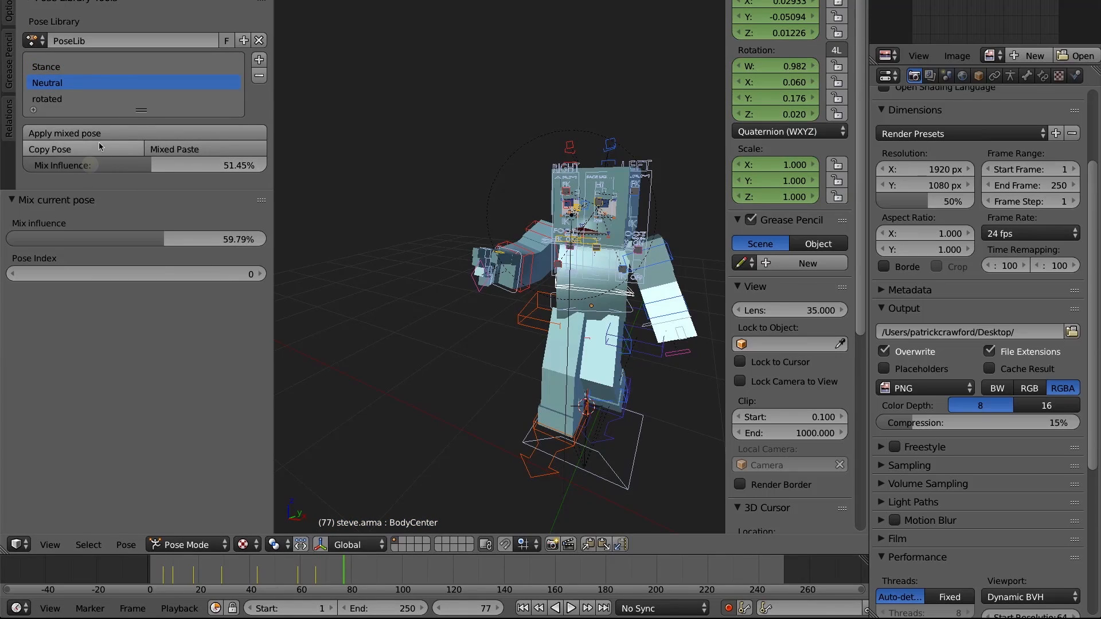
{"action": "left_click", "coordinate": [114, 133]}
{"action": "left_click_drag", "start_coordinate": [142, 234], "coordinate": [92, 235]}
{"action": "left_click_drag", "start_coordinate": [110, 162], "coordinate": [110, 164]}
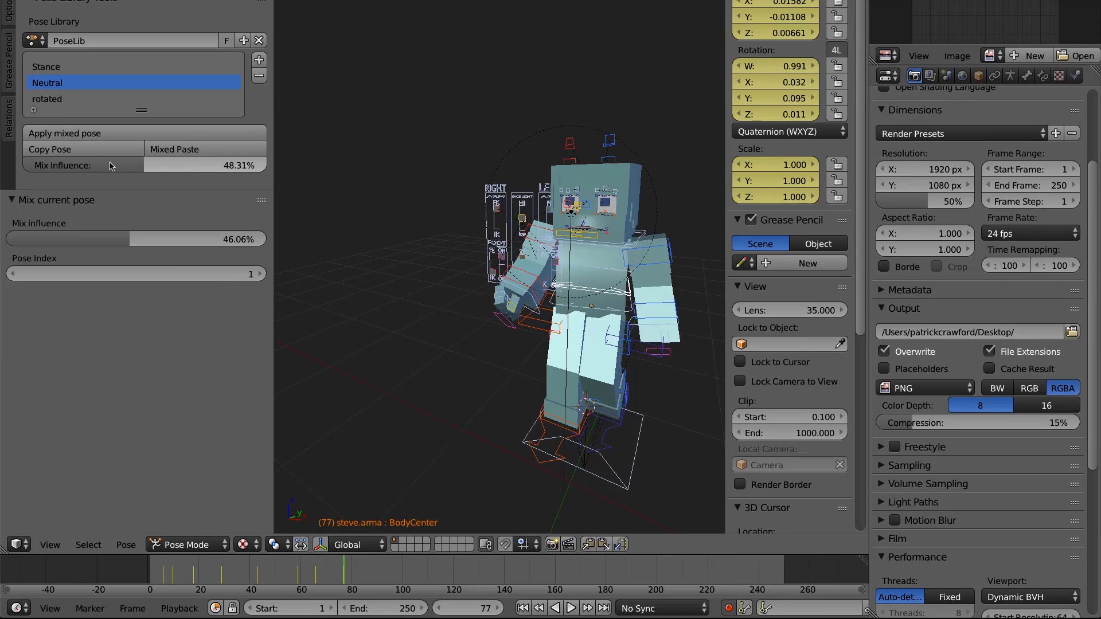